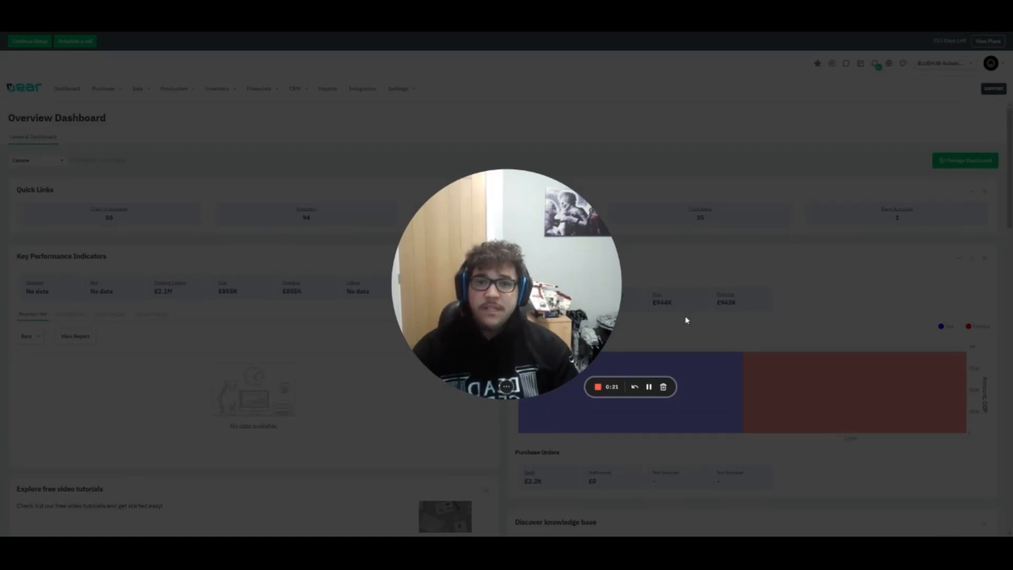
Step: Open the Document & e-Mail templates settings page
left_click(490, 386)
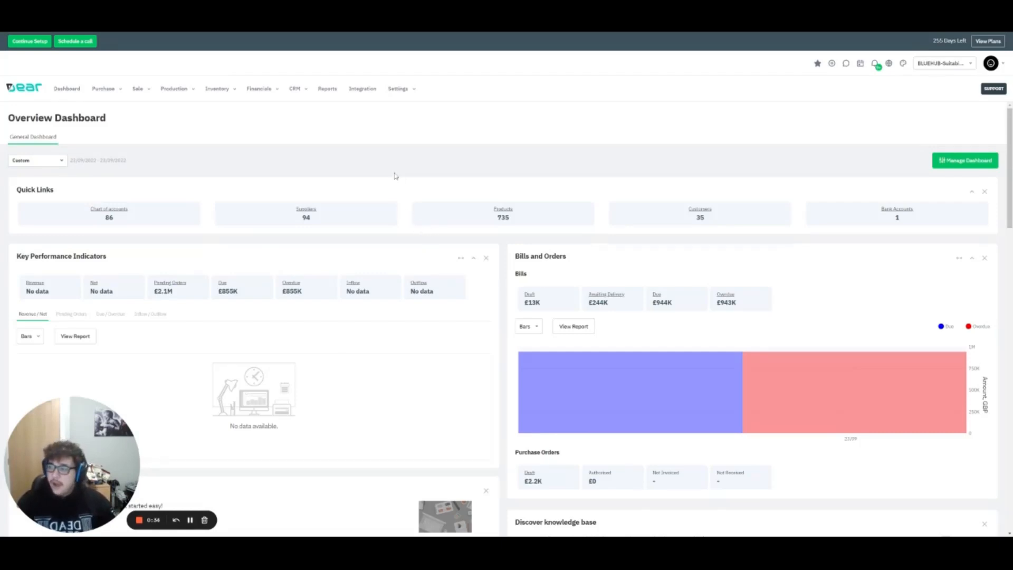
left_click(404, 93)
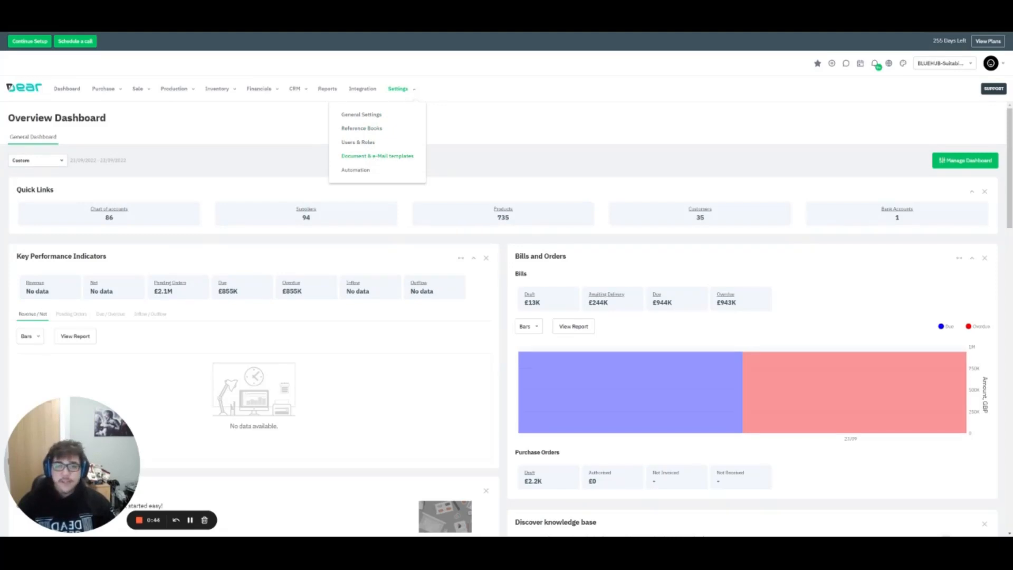
left_click(378, 158)
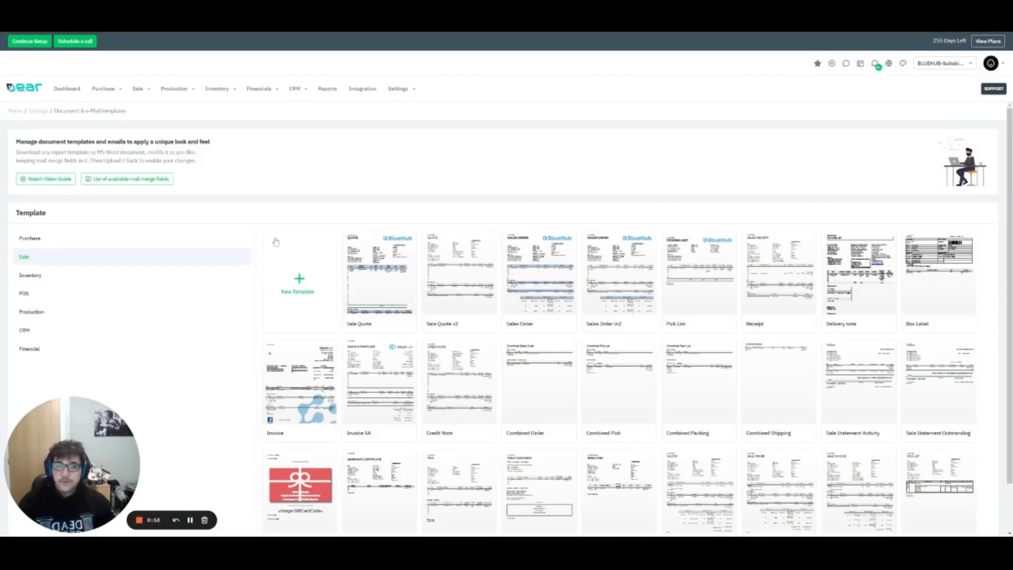
Step: Browse the document templates in the Purchase, Sale and Inventory categories
left_click(165, 244)
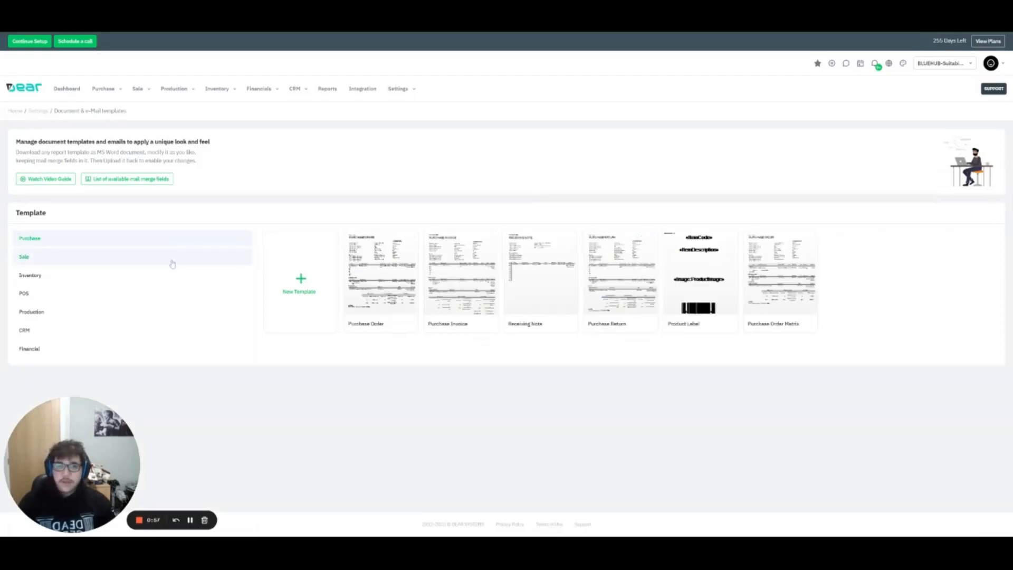
left_click(171, 264)
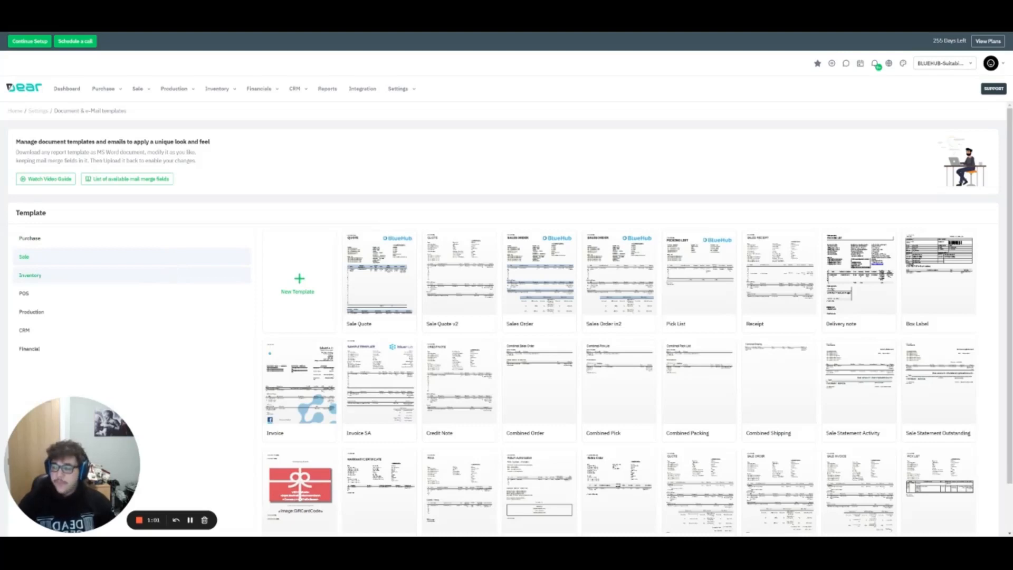
left_click(165, 278)
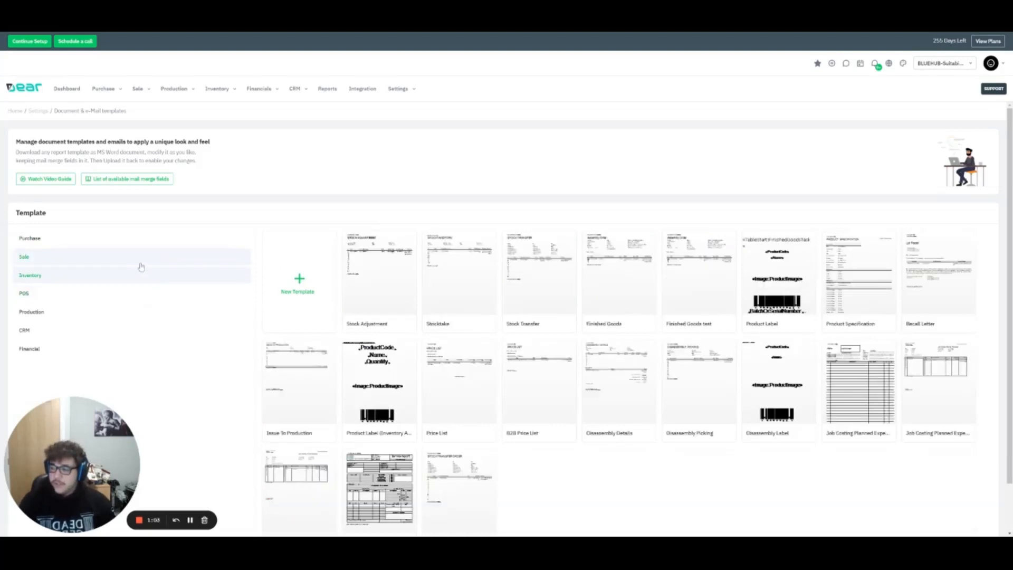
Step: Open the Sale Quote v2 template from the Sale category for changing
left_click(140, 263)
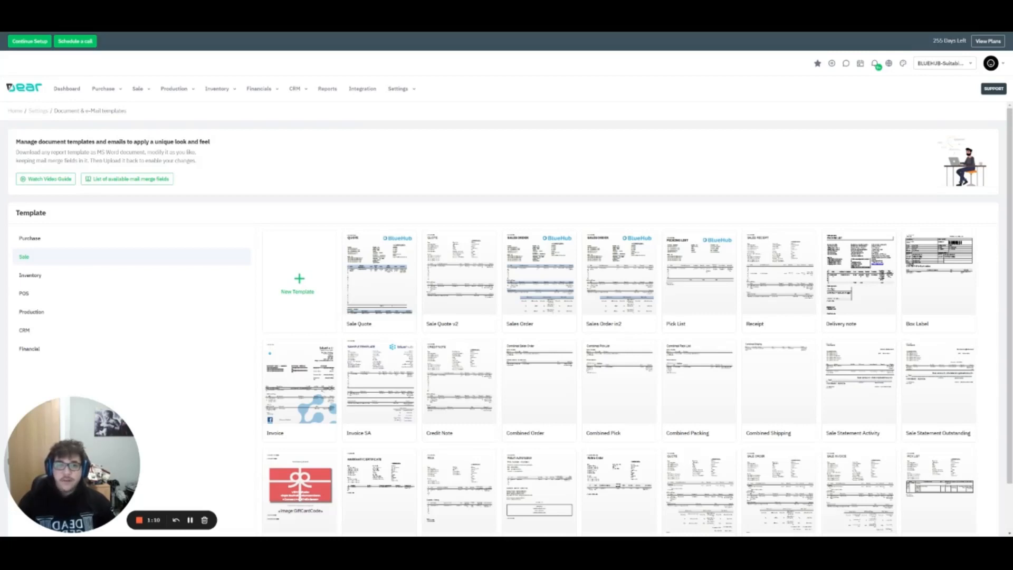
scroll(621, 348, "down", 1)
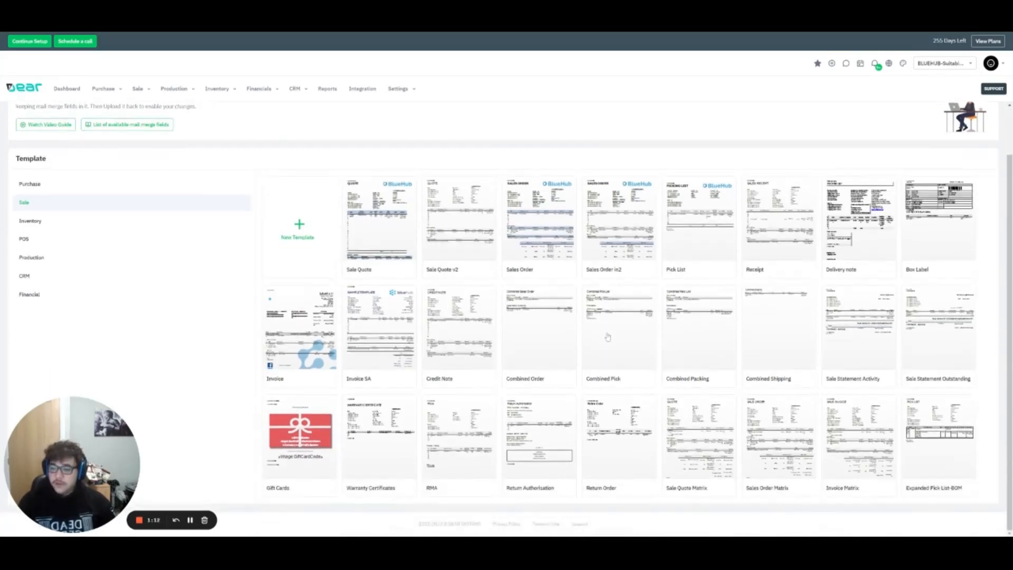
left_click(476, 224)
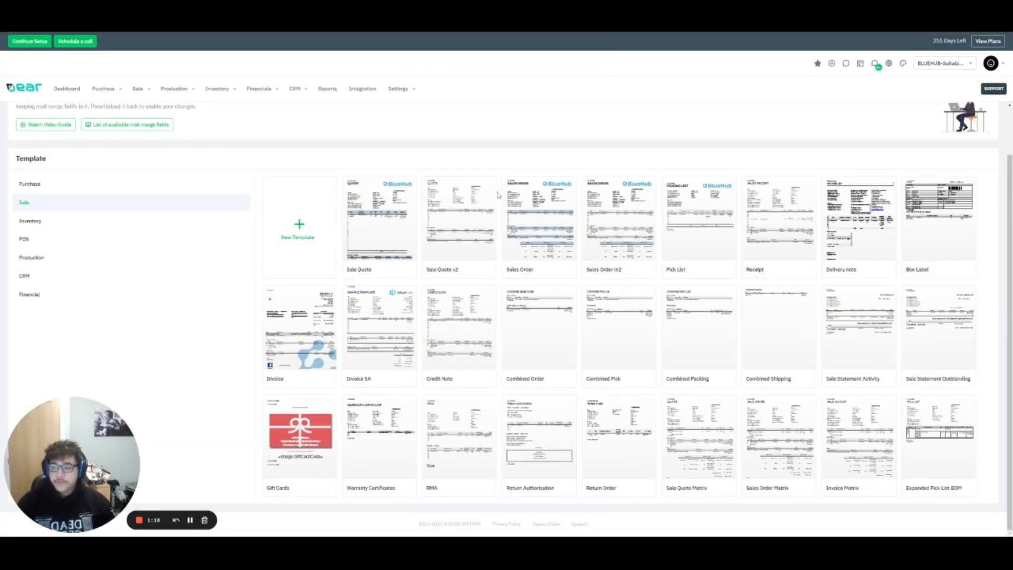
left_click(612, 55)
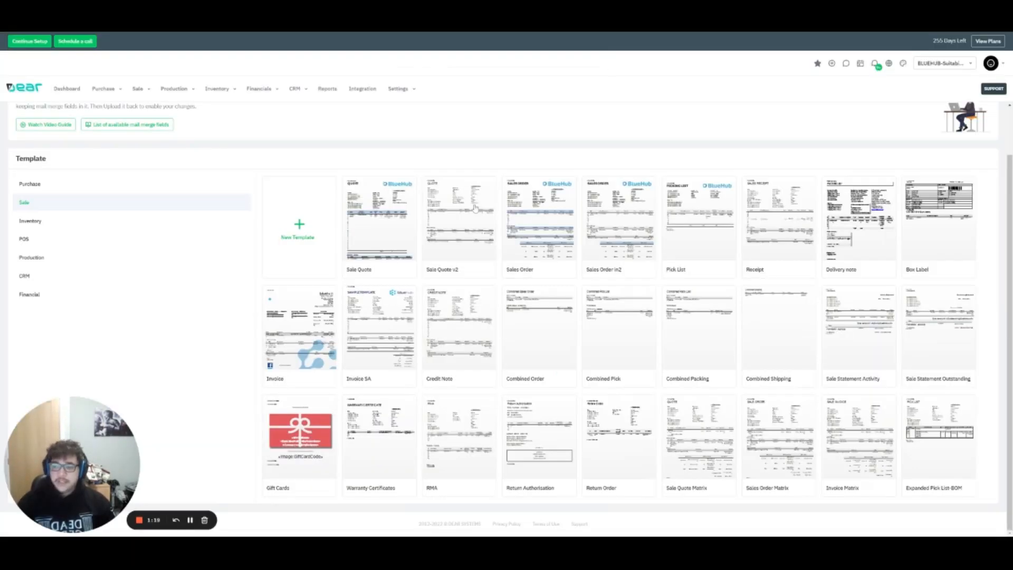
left_click(475, 207)
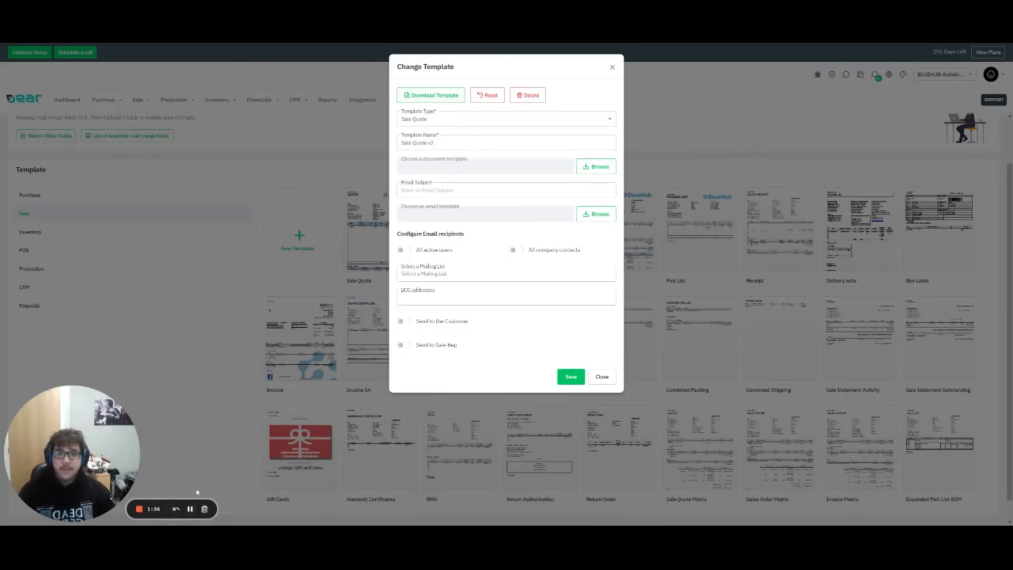
left_click(150, 508)
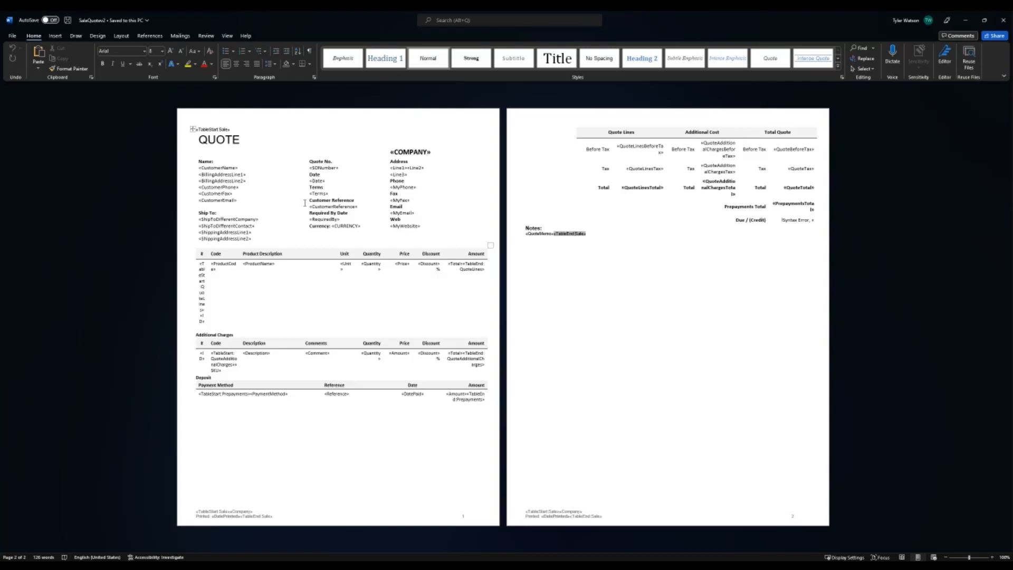
Step: In Word, show the merge field codes throughout the sale quote template document
double_click(228, 168)
left_click(271, 169)
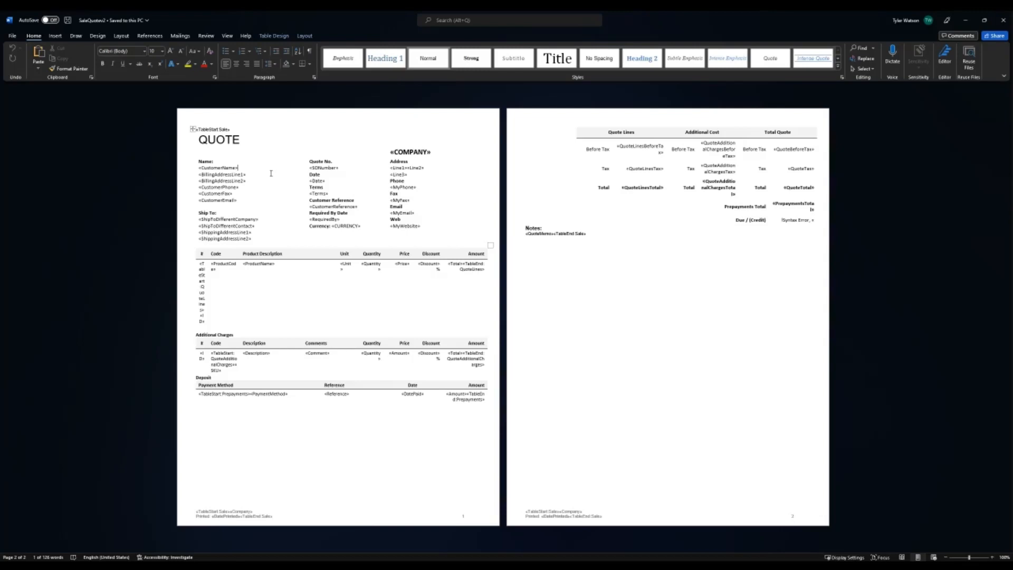
left_click(320, 295)
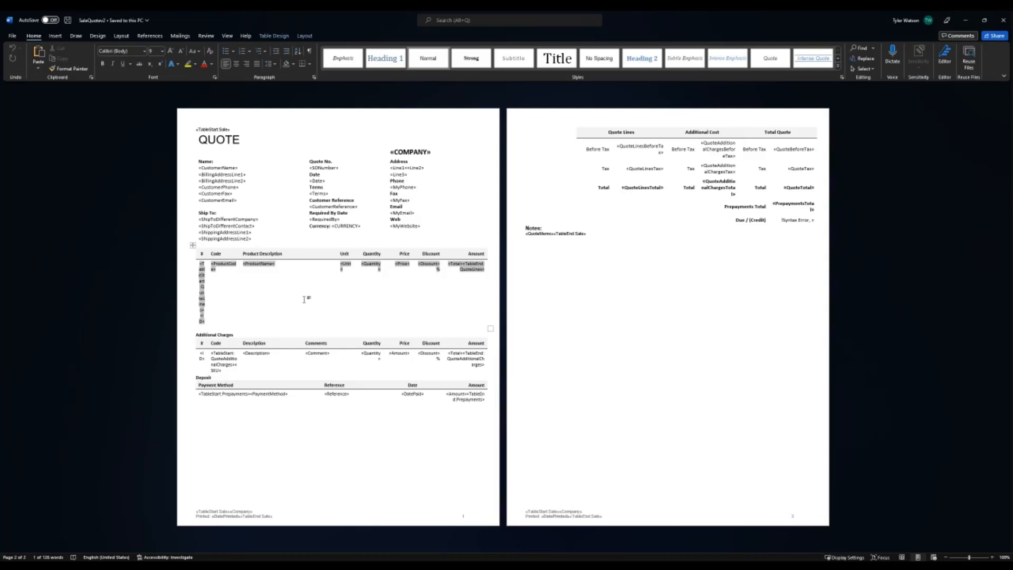
key("alt+F9")
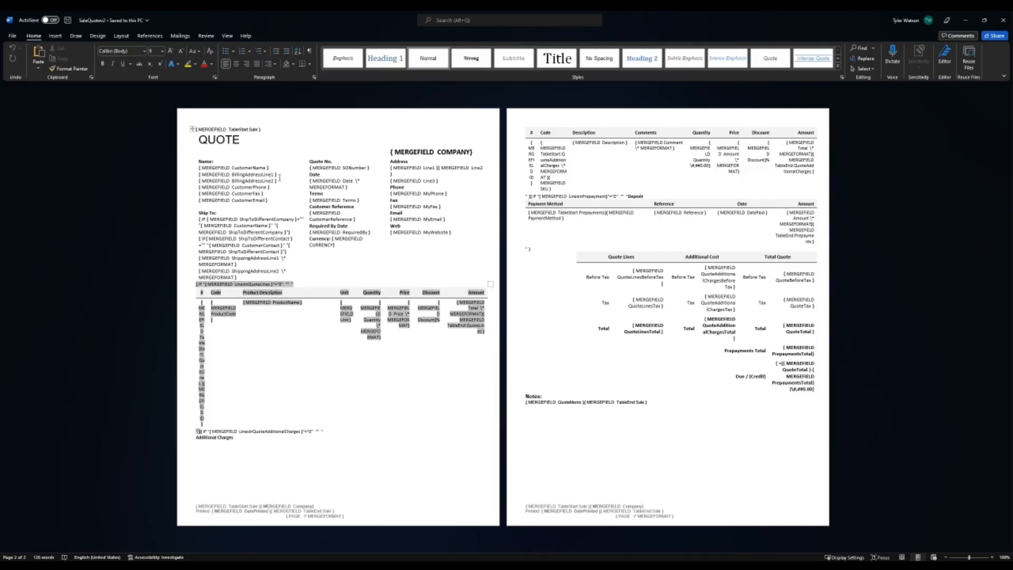
Step: Delete the Fax heading and its MyFax merge field from the company contact details
left_click(337, 259)
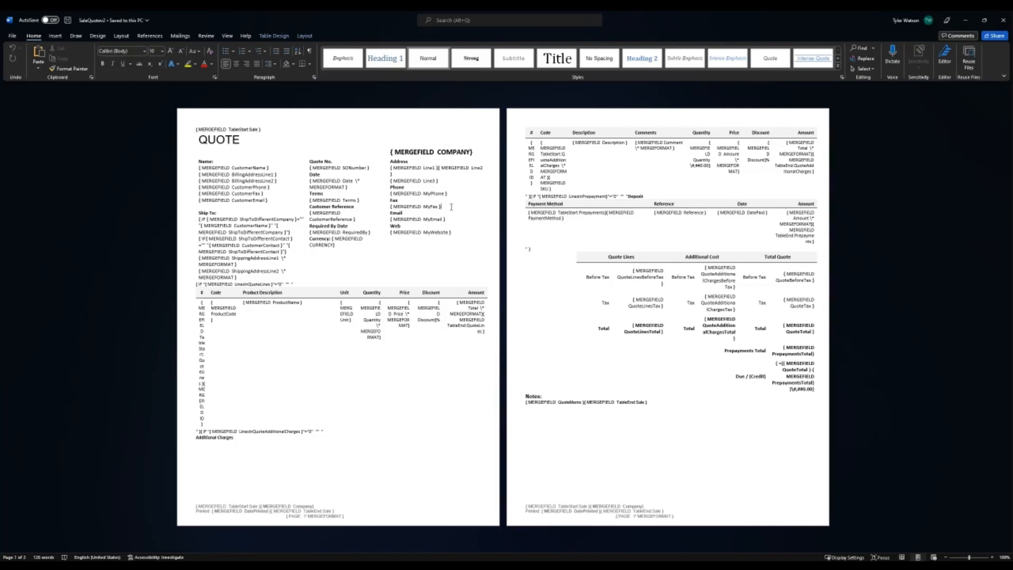
left_click_drag(455, 206, 391, 201)
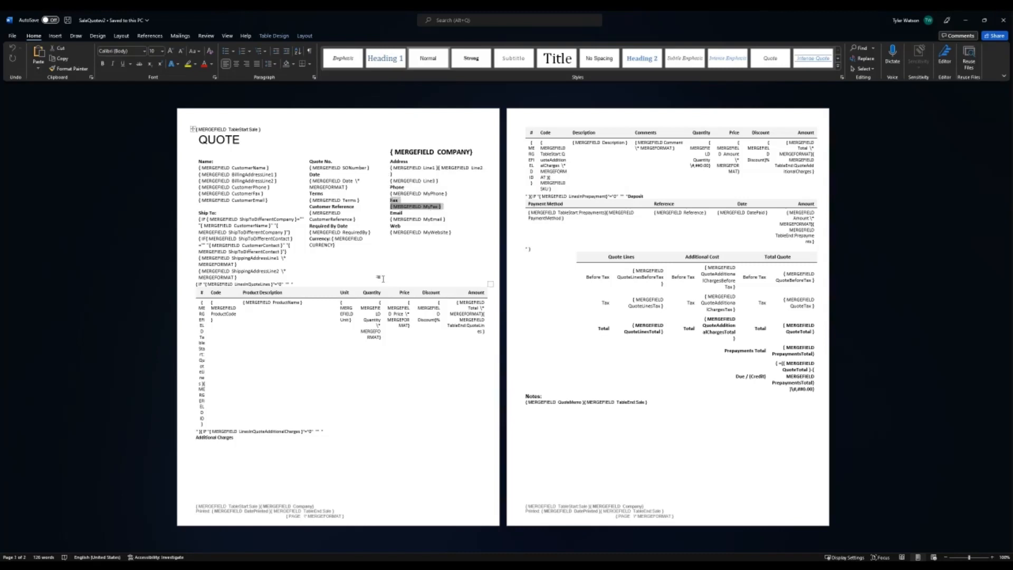
key("Delete")
key("Down")
key("Down")
key("Down")
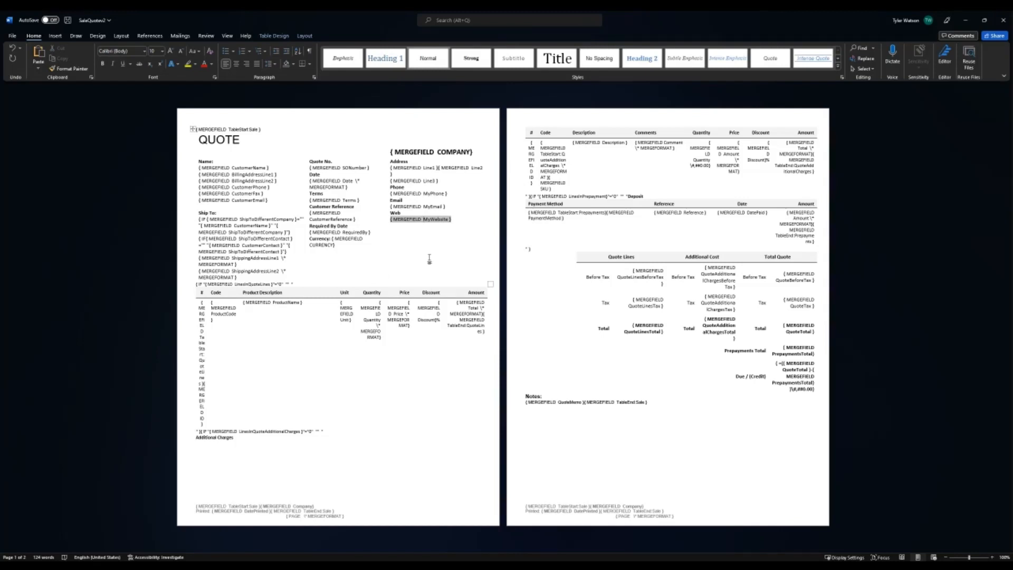
left_click(461, 231)
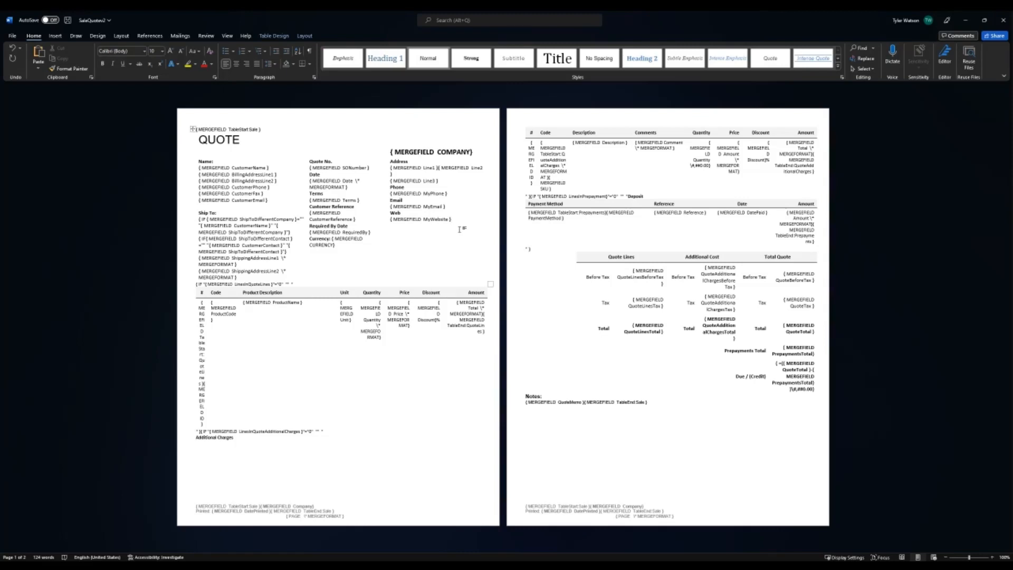
Step: Change the merge field name under the company's Phone heading to Company
left_click(446, 194)
key("BackSpace")
key("BackSpace")
key("BackSpace")
key("BackSpace")
key("BackSpace")
key("BackSpace")
key("BackSpace")
type("Company")
left_click(471, 221)
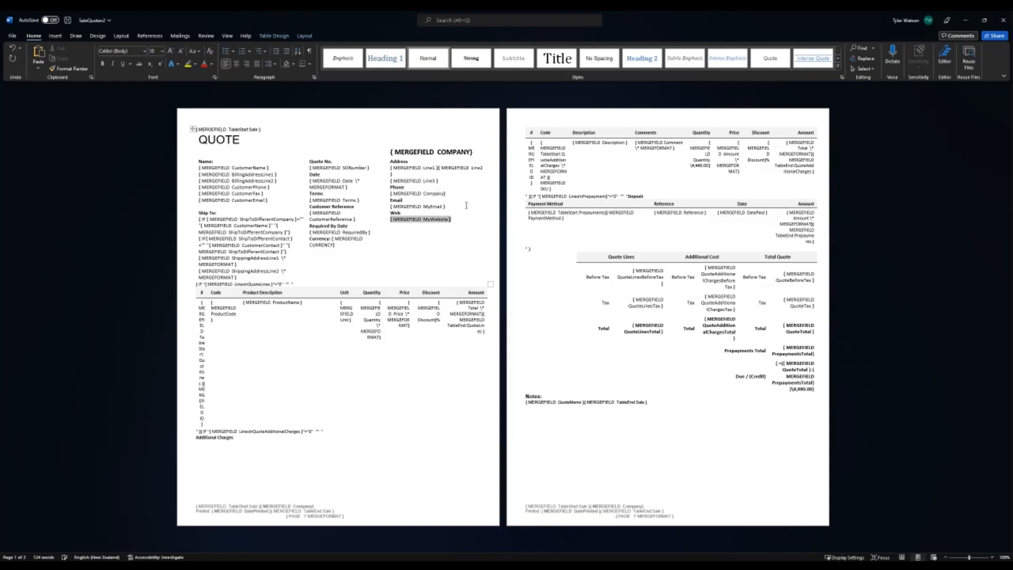
left_click(450, 154)
left_click(442, 194)
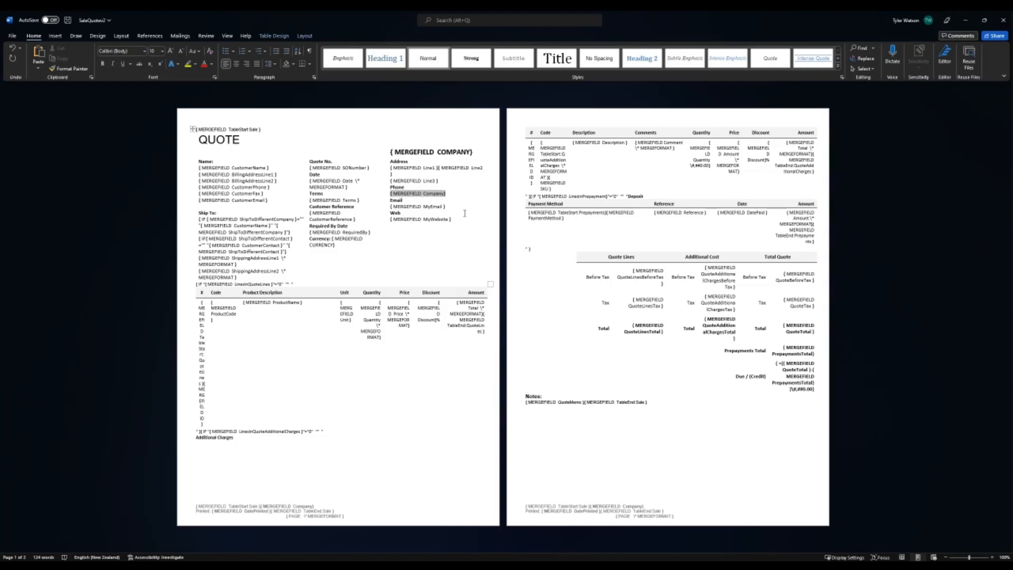
left_click(459, 199)
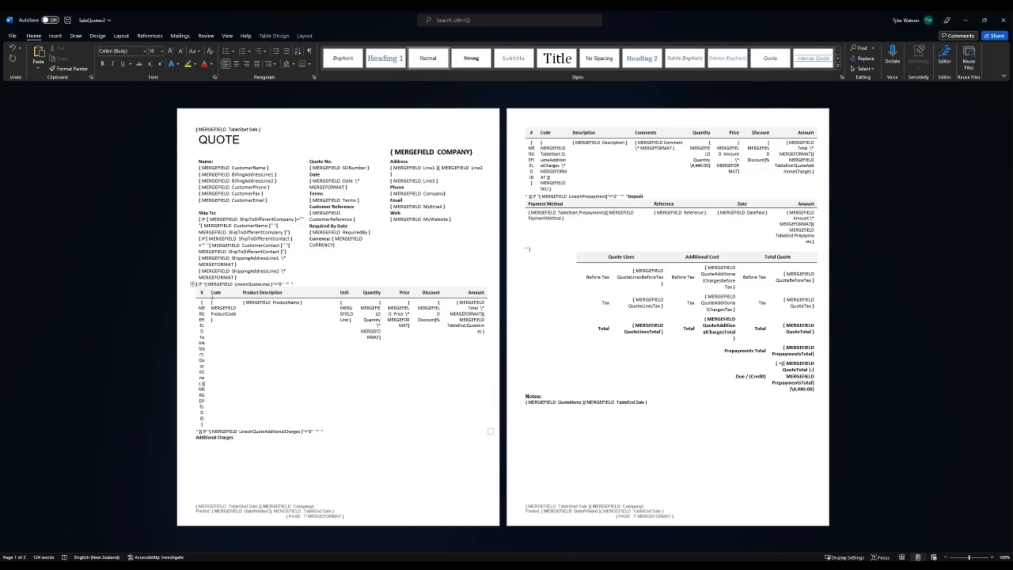
Step: Adjust the Unit column's width in the quote lines table and display the table gridlines
left_click(208, 294)
mouse_move(337, 291)
left_mouse_down()
mouse_move(321, 292)
mouse_move(350, 293)
left_mouse_up()
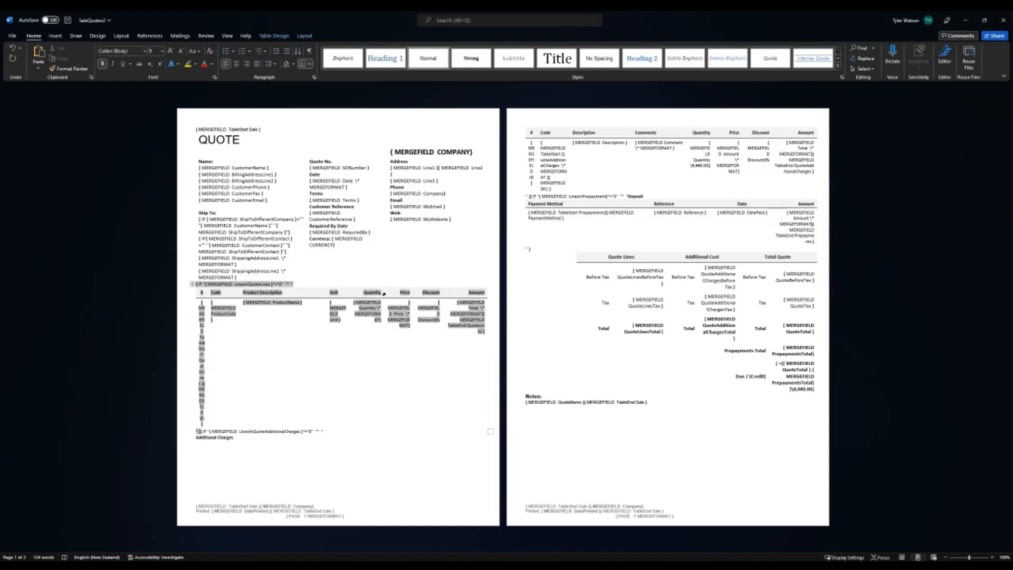
left_click(192, 284)
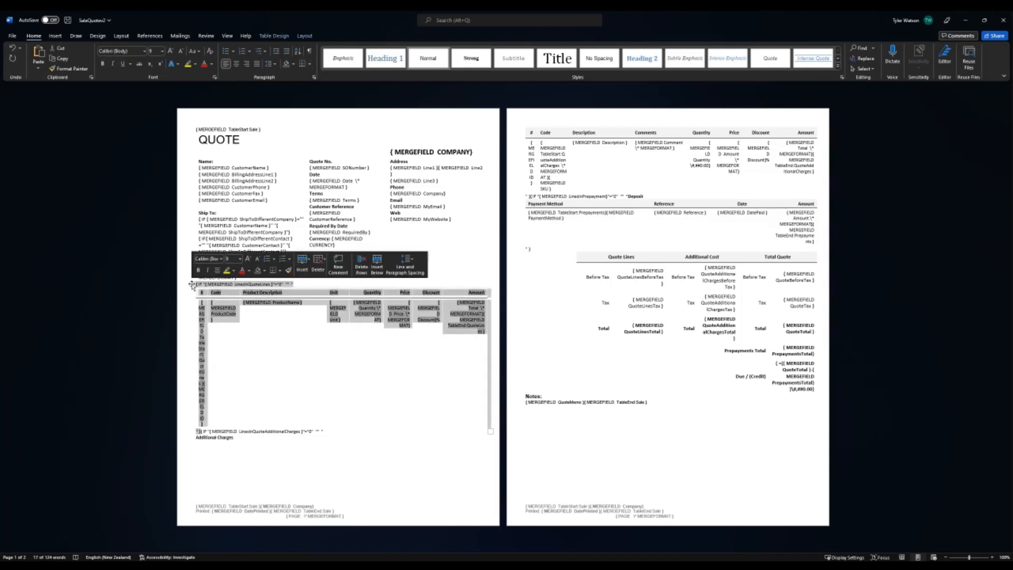
left_click(303, 37)
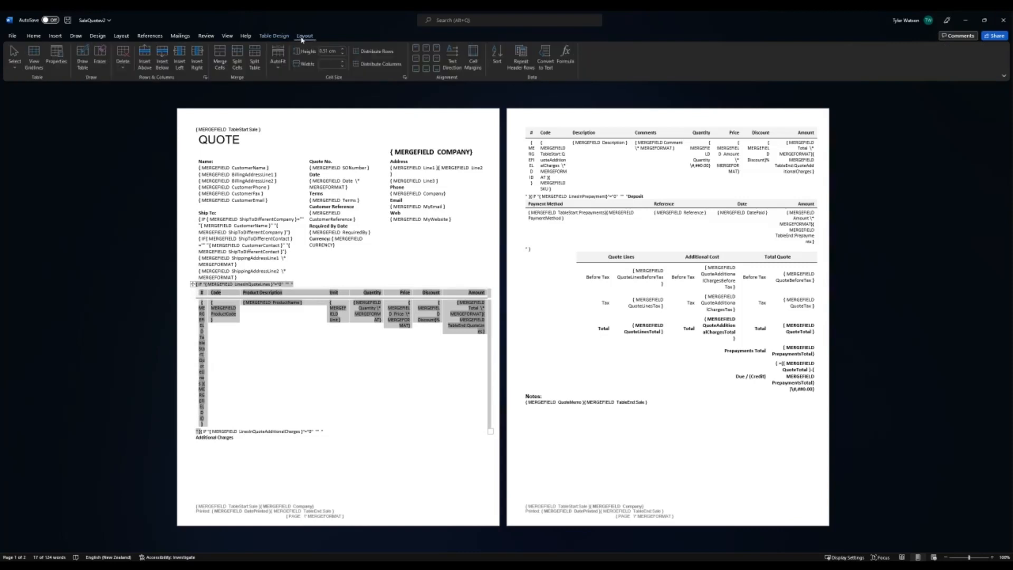
left_click(36, 57)
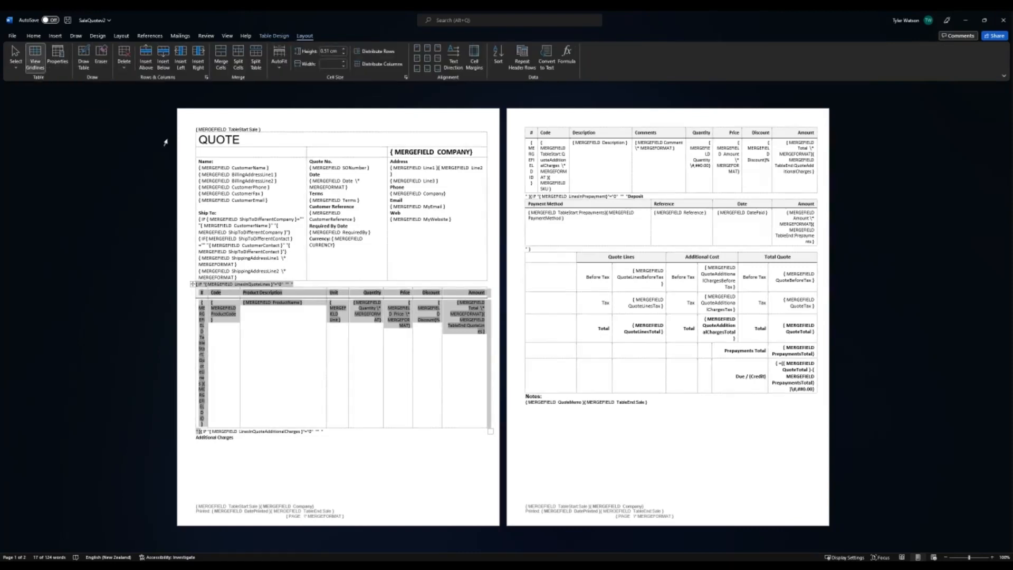
Step: Narrow the Product Description column of the quote lines table to about 5.05 cm
left_click(302, 336)
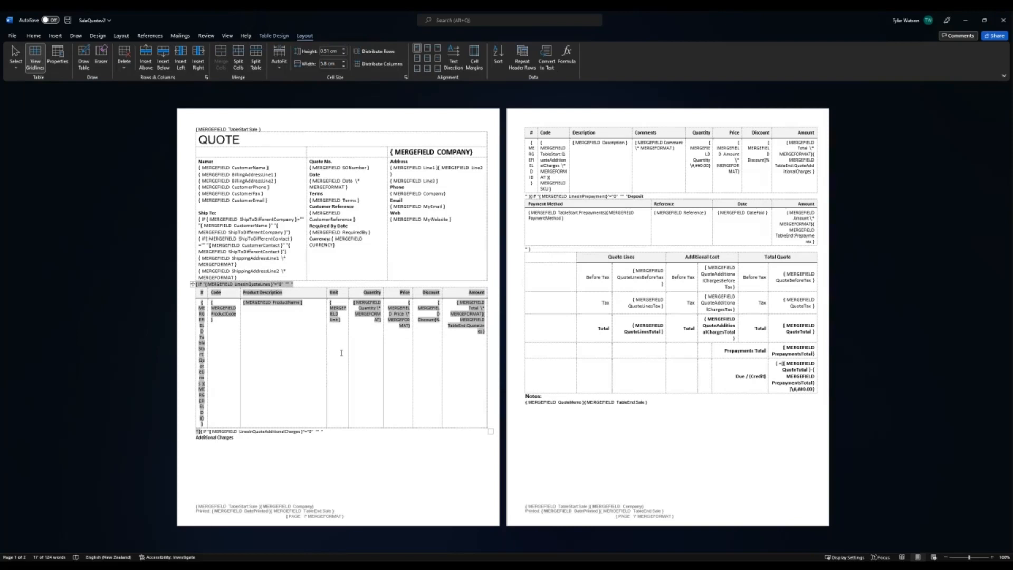
left_click_drag(327, 339, 316, 335)
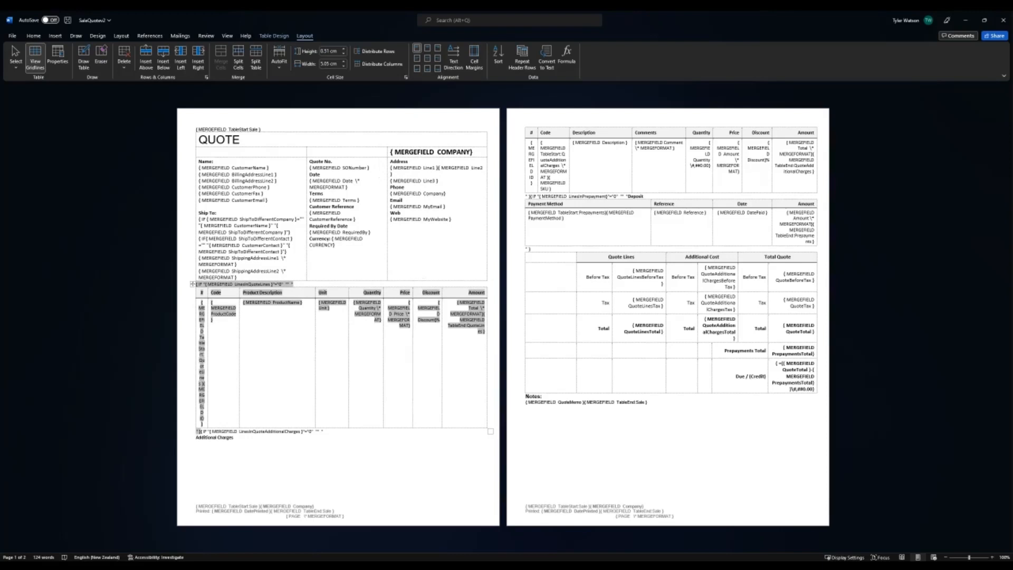
key("alt+Tab")
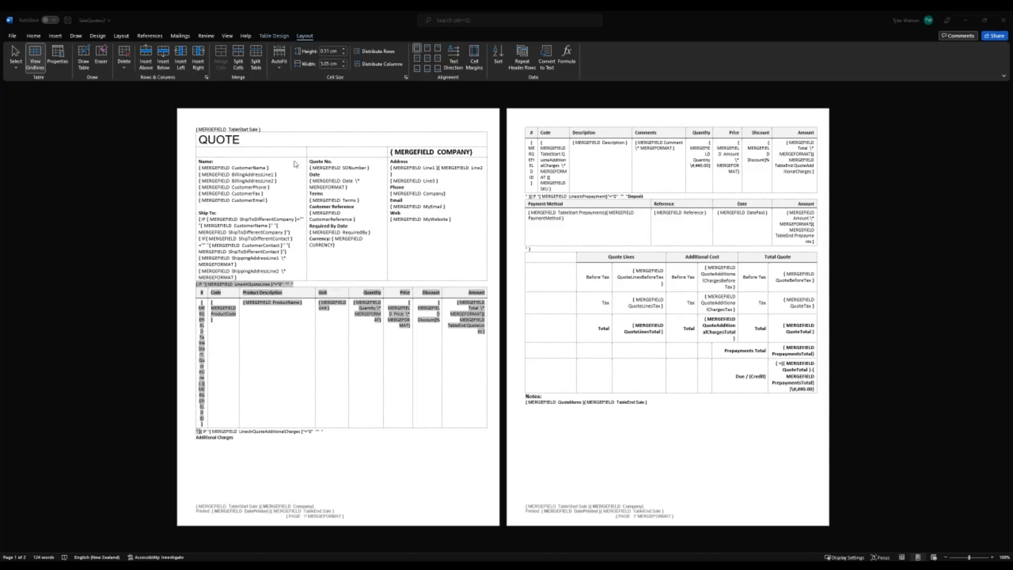
Step: Examine the customer merge fields under Name and the TableStart Sale field above the quote title
left_click(259, 168)
left_click(260, 175)
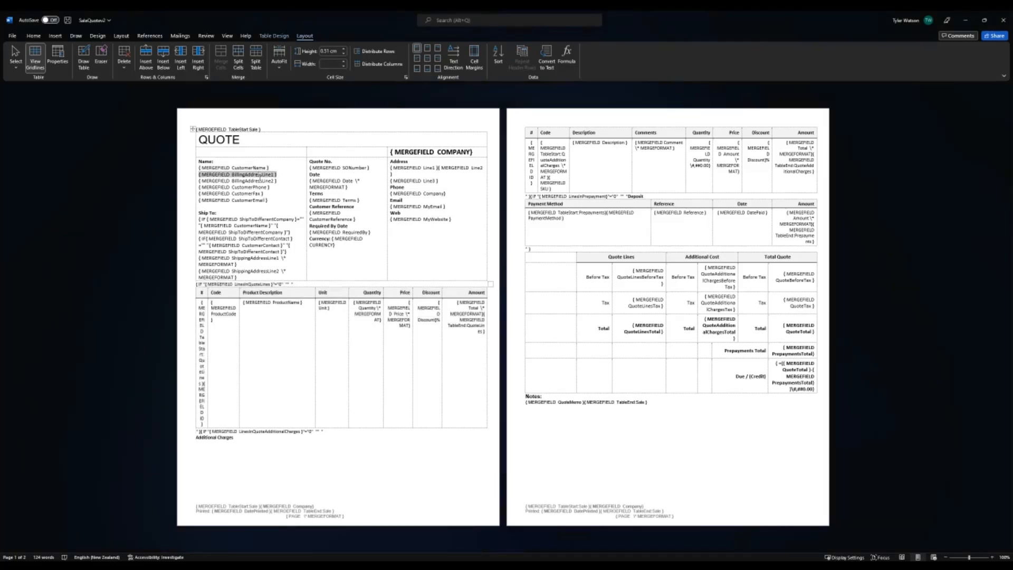
left_click(259, 180)
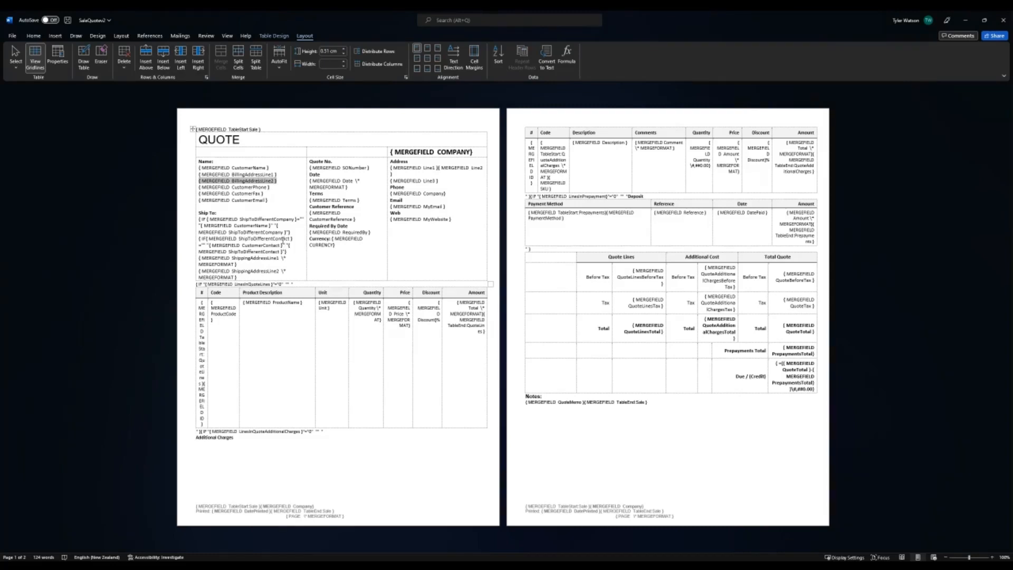
left_click(267, 128)
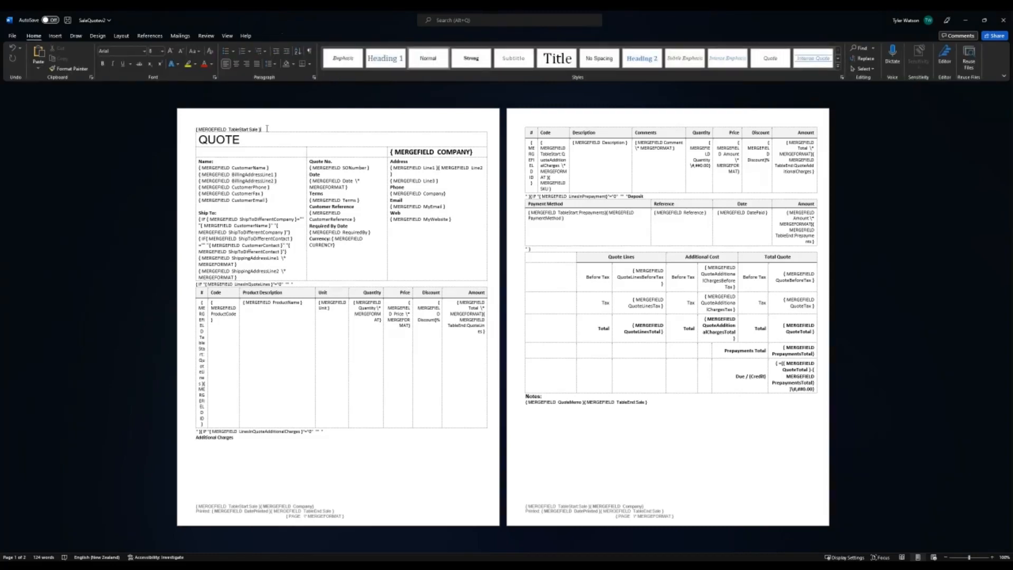
double_click(255, 128)
left_click(273, 127)
left_click_drag(199, 168, 255, 199)
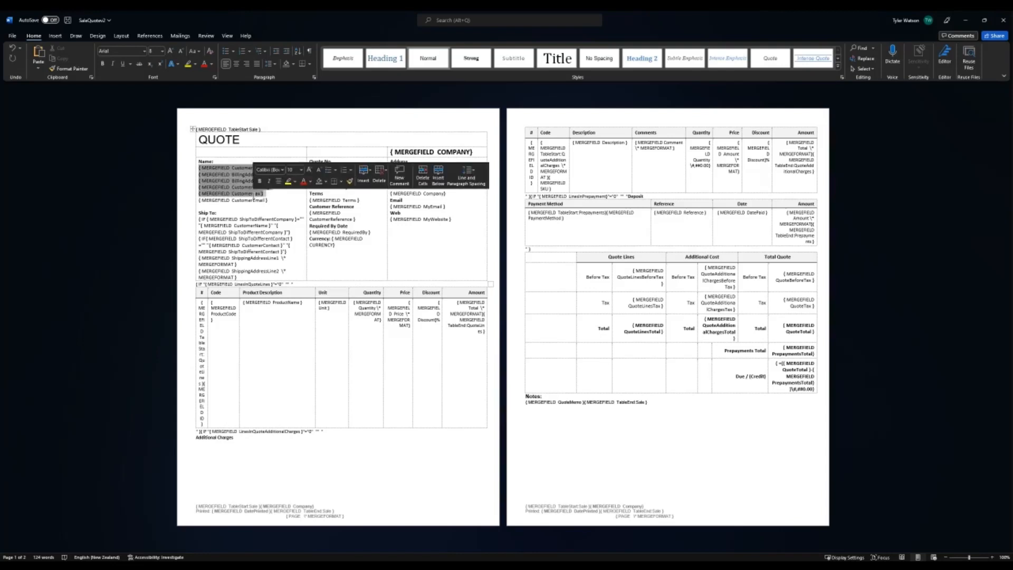
left_click(273, 203)
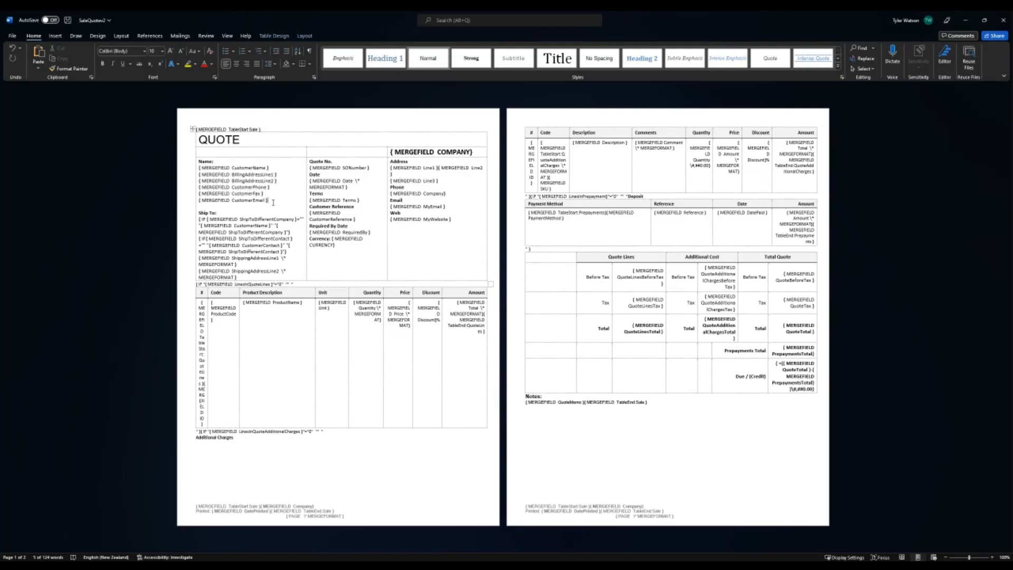
left_click(254, 129)
left_click(275, 130)
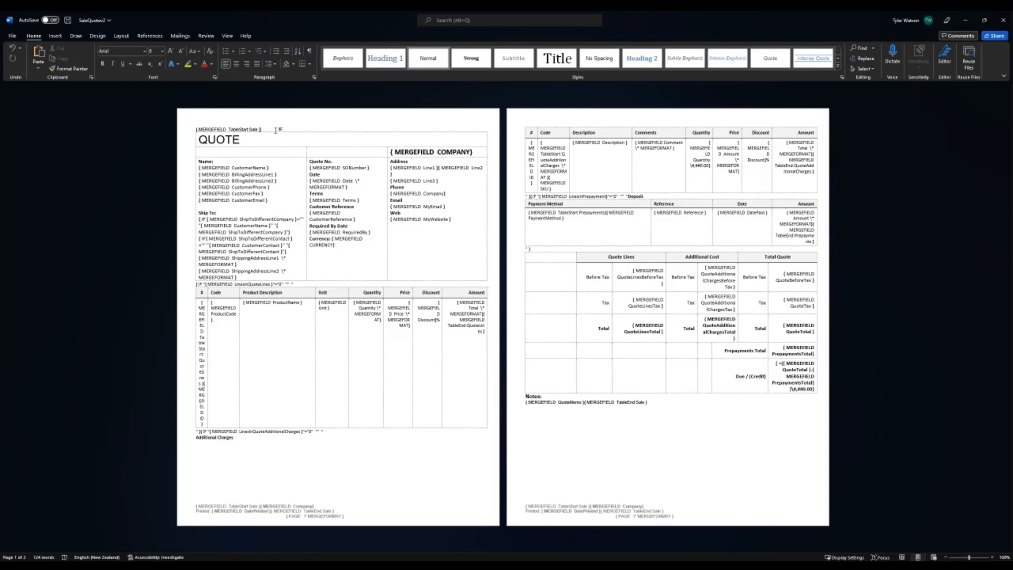
Step: Examine the merge fields in the quote header and the TableEnd Sale field under Notes
left_click_drag(299, 275, 216, 162)
left_click_drag(348, 247, 322, 187)
left_click(369, 362)
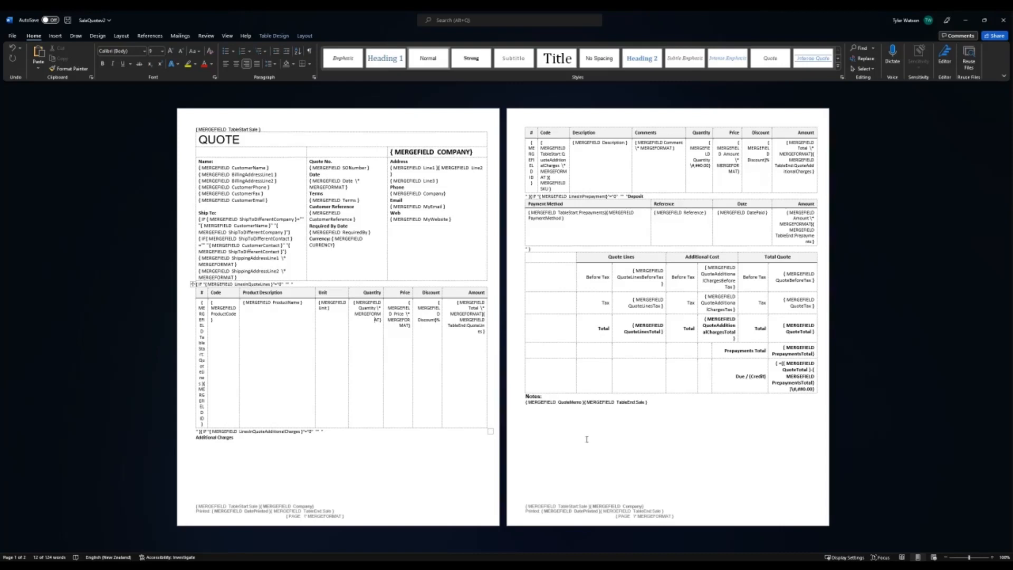
left_click(624, 403)
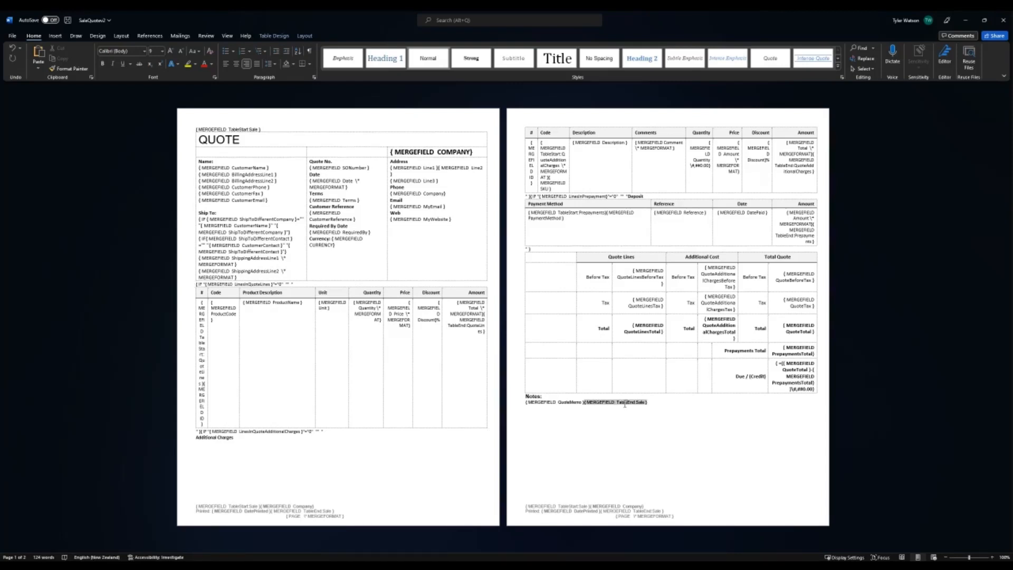
left_click_drag(652, 405, 607, 403)
Step: Widen the # column of the quote lines table and shift the border between Code and Product Description to give Code more room
left_click_drag(207, 295, 219, 292)
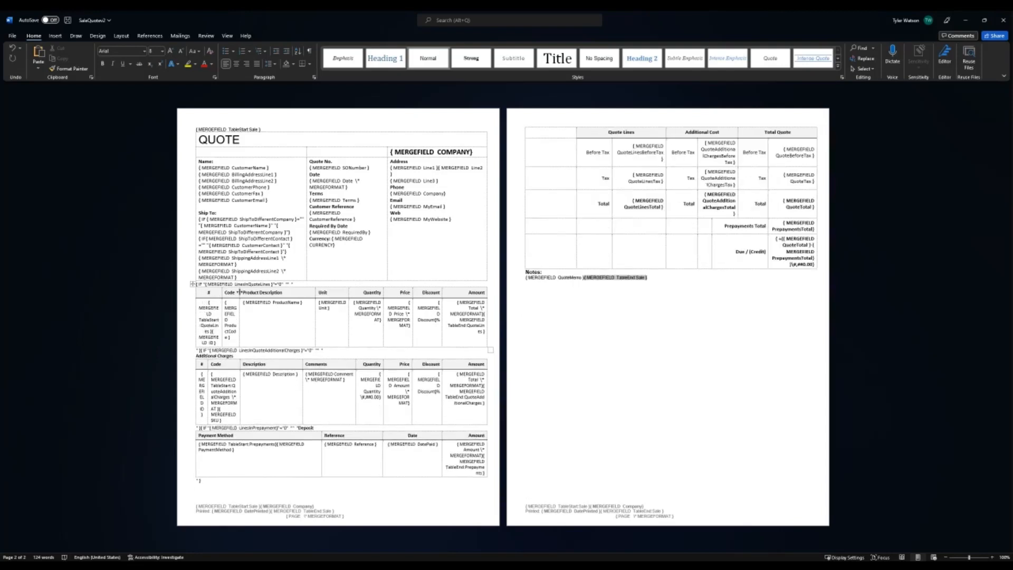
double_click(240, 291)
left_click_drag(222, 293, 235, 291)
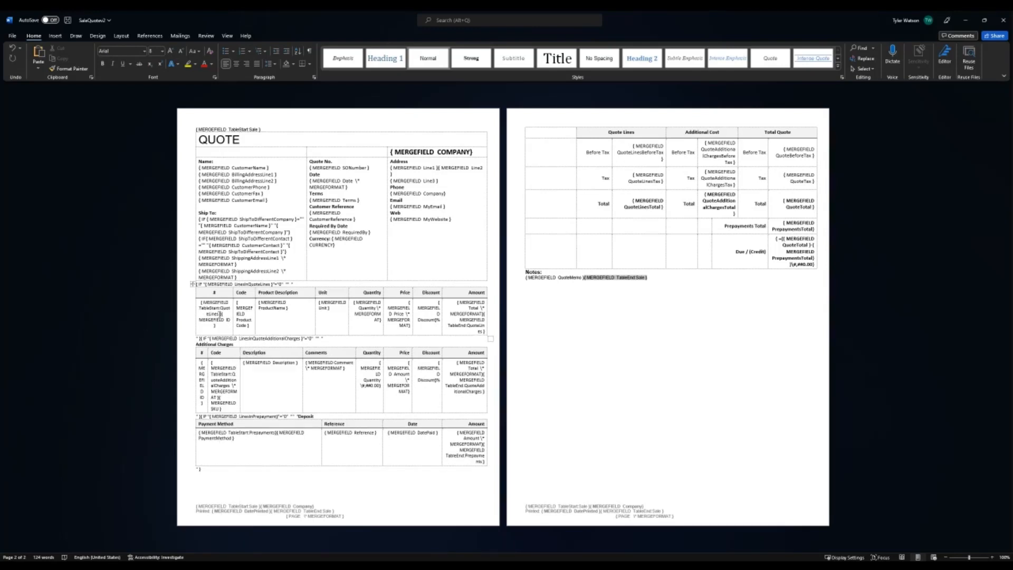
Step: Examine the TableStart QuoteLines merge field and the conditional fields around the quote lines and Additional Charges tables
left_click_drag(221, 313, 200, 302)
left_click(250, 346)
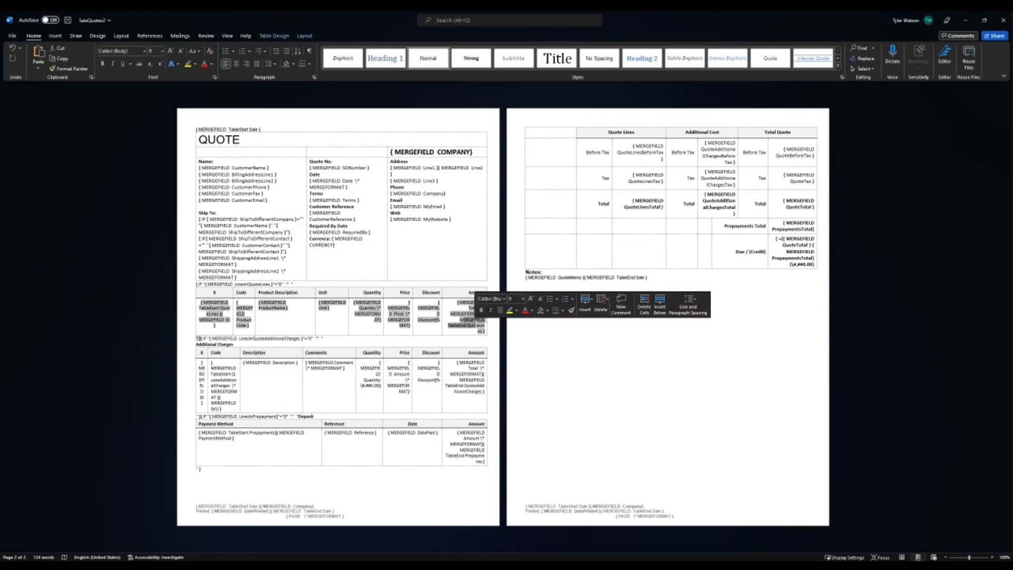
left_click(270, 382)
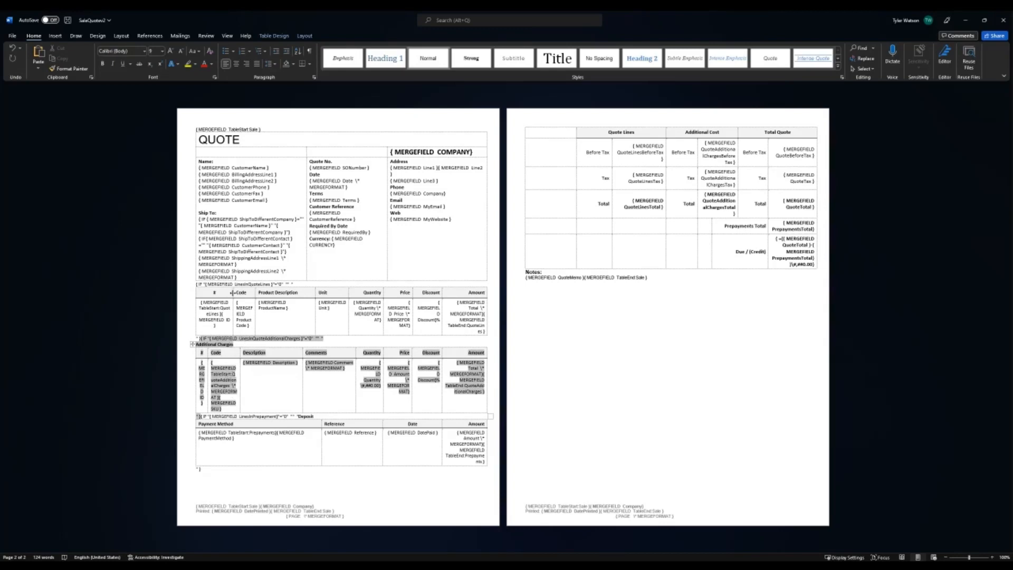
Step: Narrow the # column of the quote lines table and widen its Discount column at the expense of Amount
left_click_drag(233, 293, 209, 293)
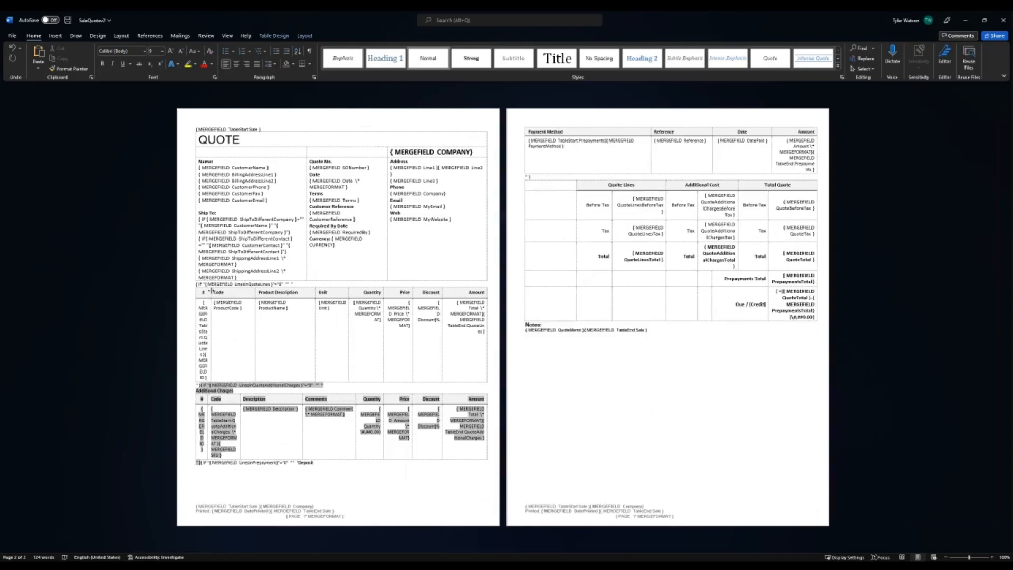
left_click_drag(442, 294, 461, 293)
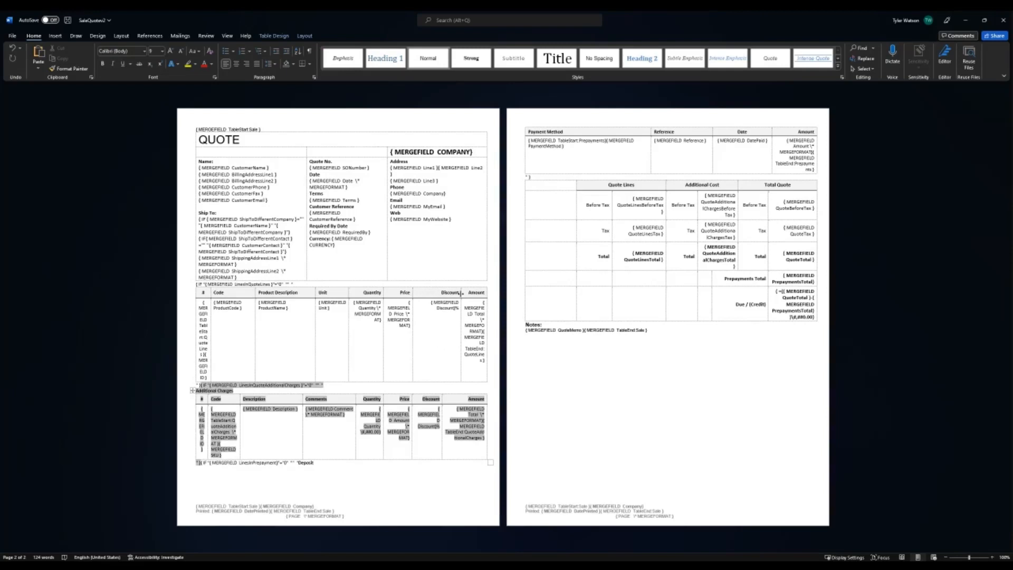
double_click(452, 292)
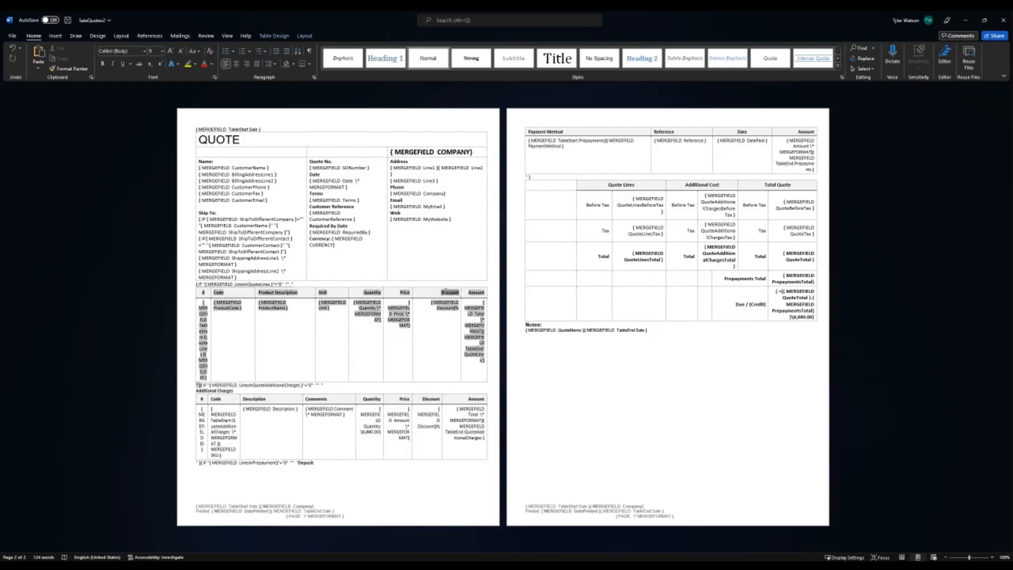
left_click(427, 340)
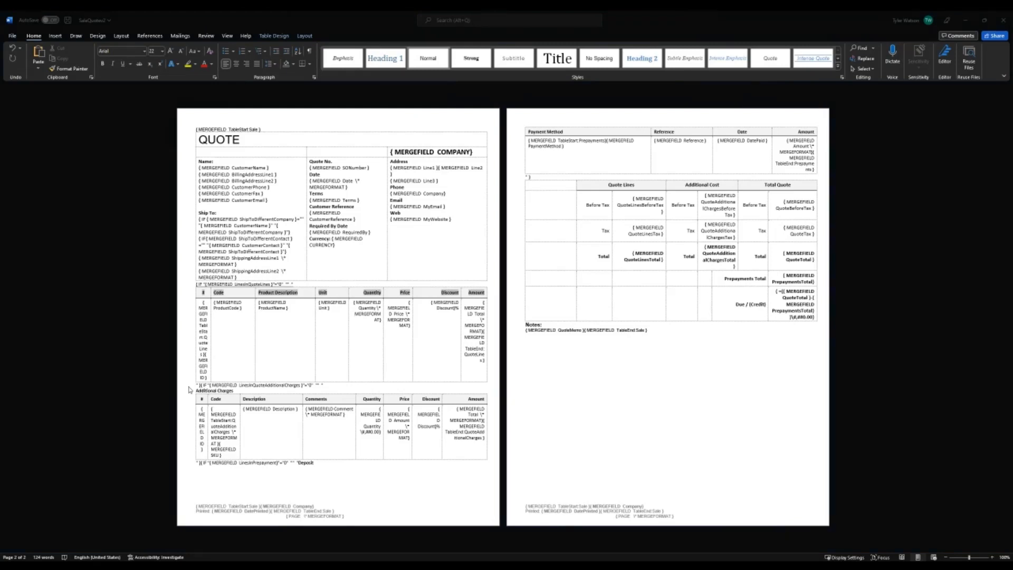
Step: Paste the bluehub logo into the QUOTE title row, apply text wrapping, place it above the company field, and save the document
left_click(426, 142)
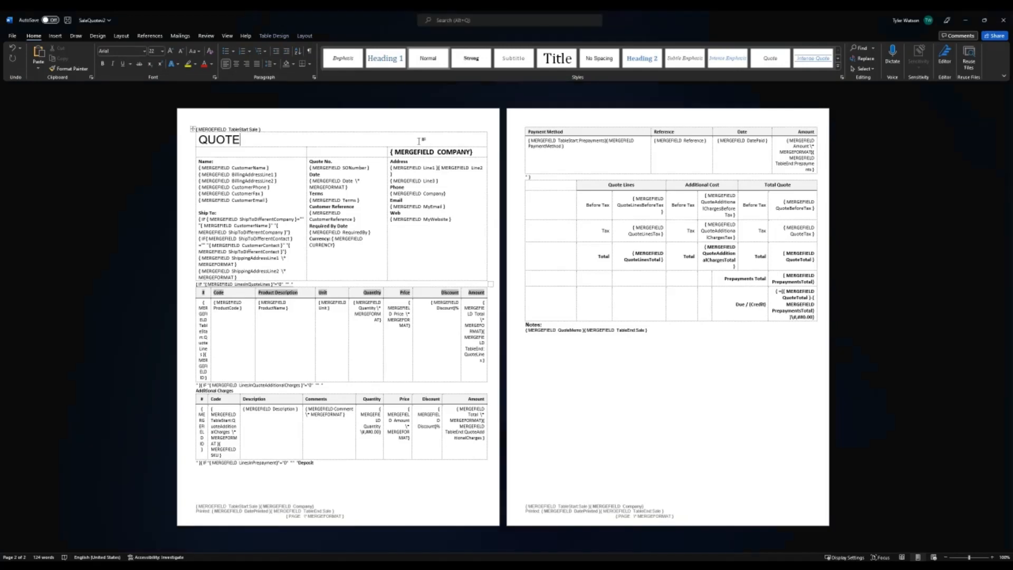
key("ctrl+v")
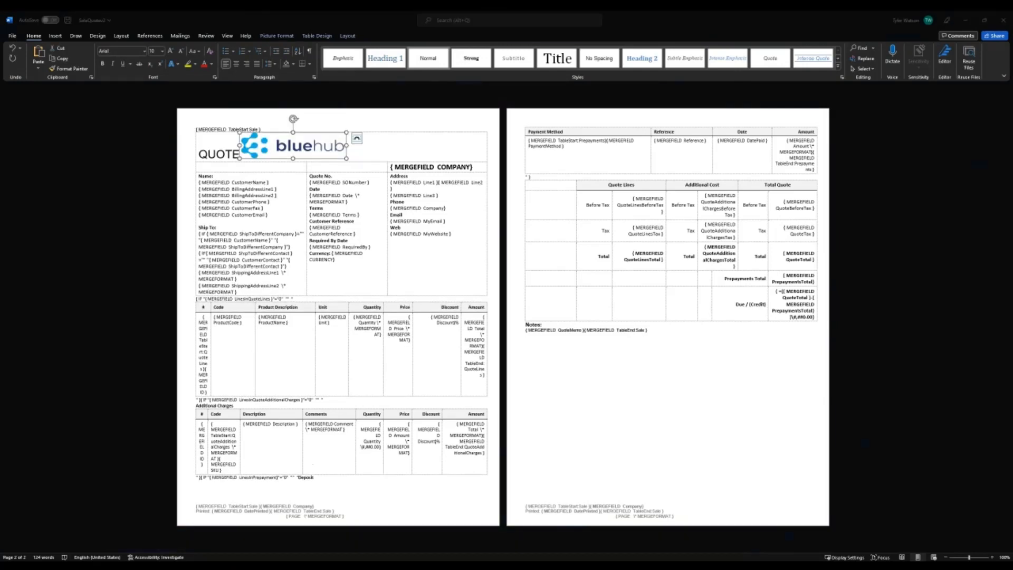
left_click_drag(295, 144, 457, 142)
left_click(357, 138)
left_click(380, 196)
left_click(454, 261)
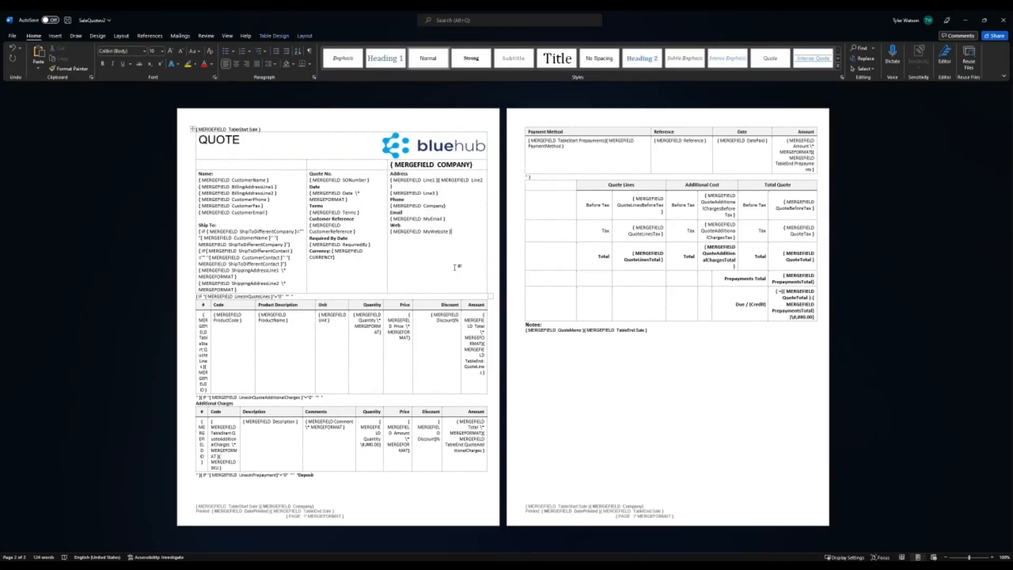
left_click(429, 282)
key("ctrl+s")
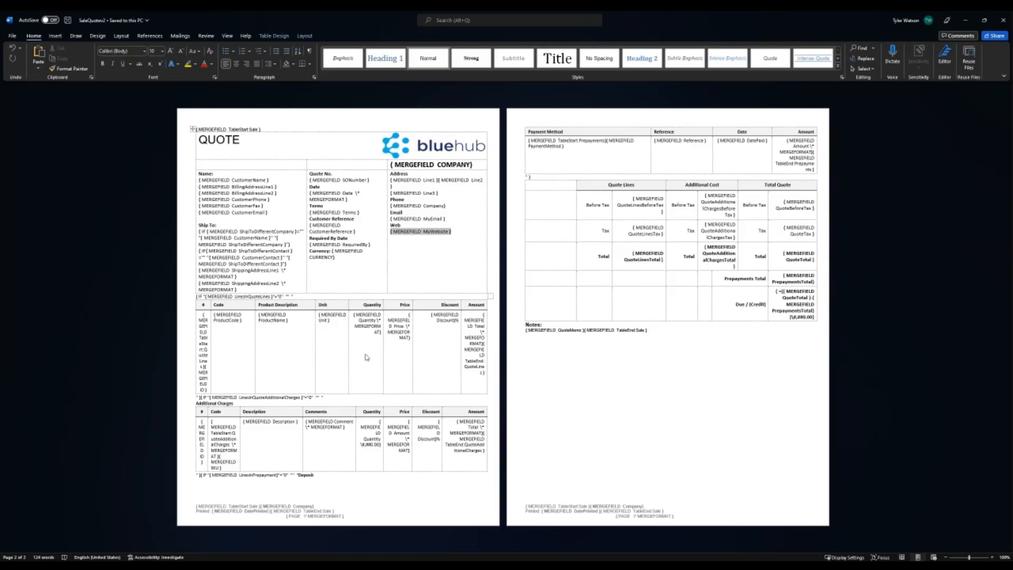
Step: Update all fields in the whole document and save it
left_click_drag(197, 297, 203, 333)
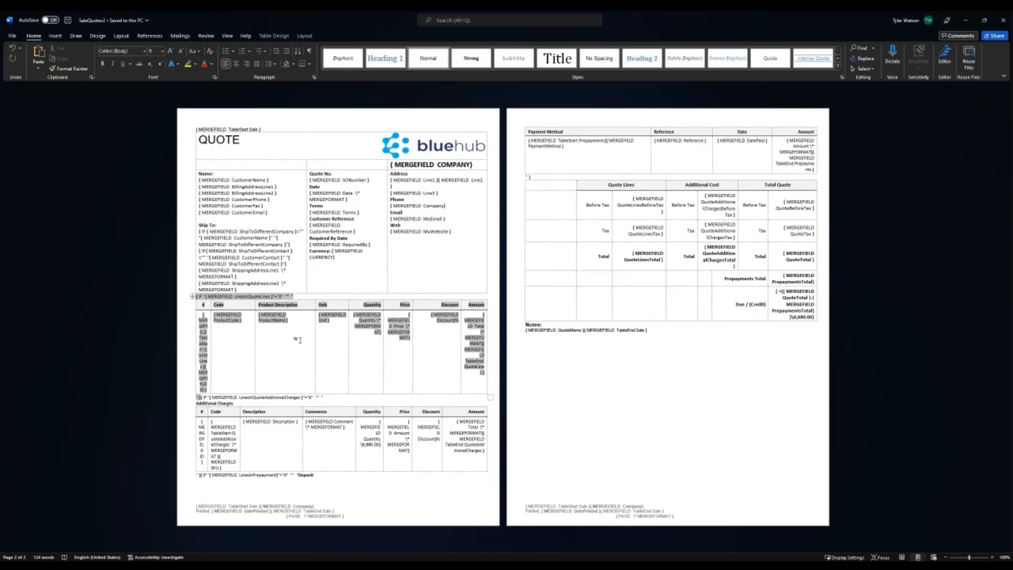
key("ctrl+e")
key("ctrl+a")
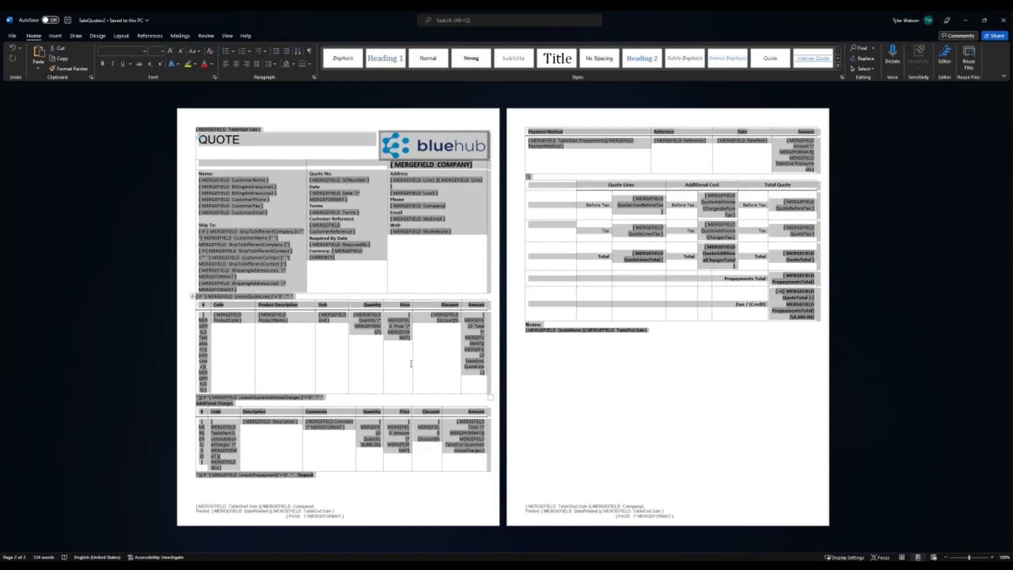
right_click(369, 341)
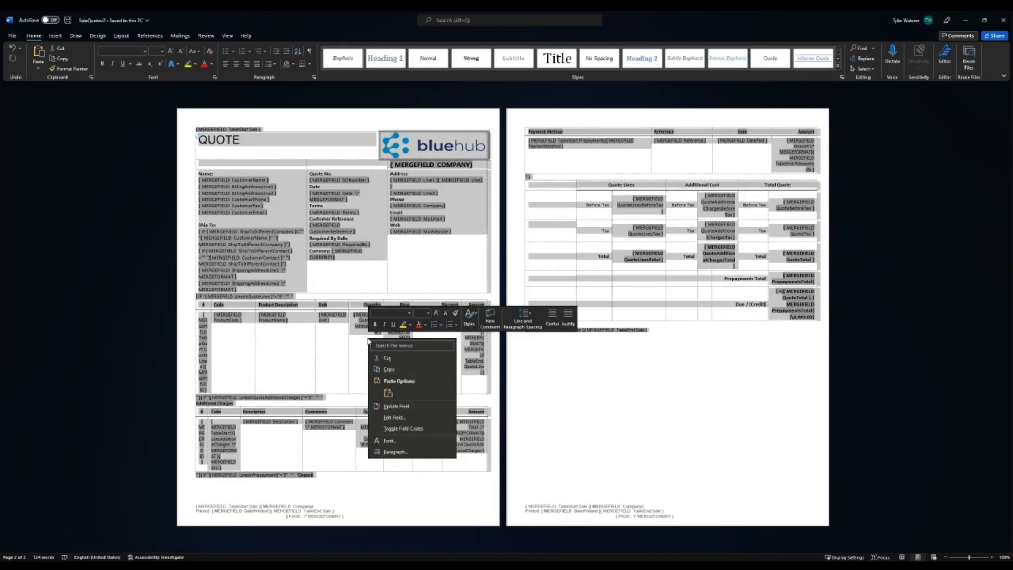
left_click(395, 406)
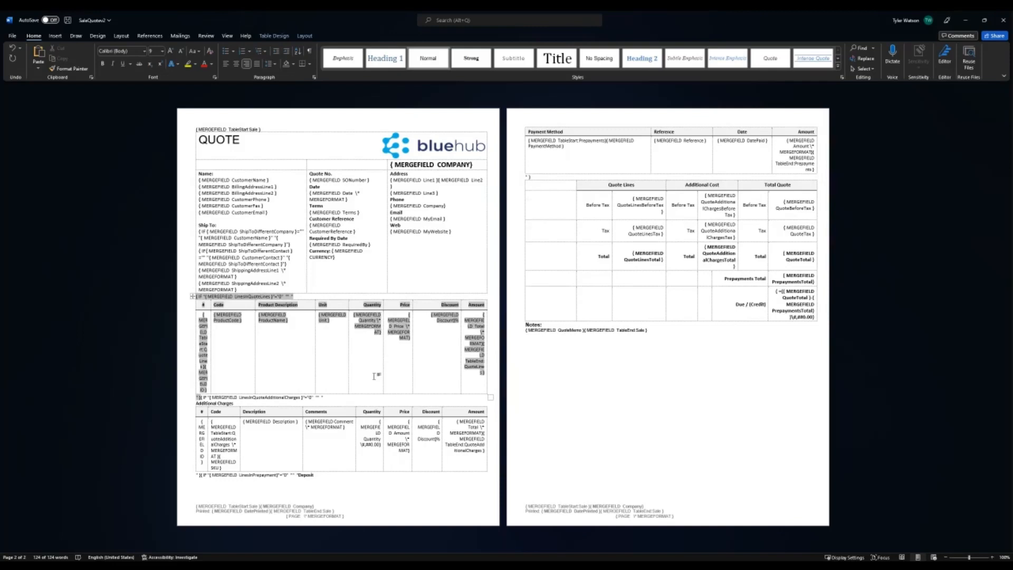
left_click(312, 356)
left_click(67, 20)
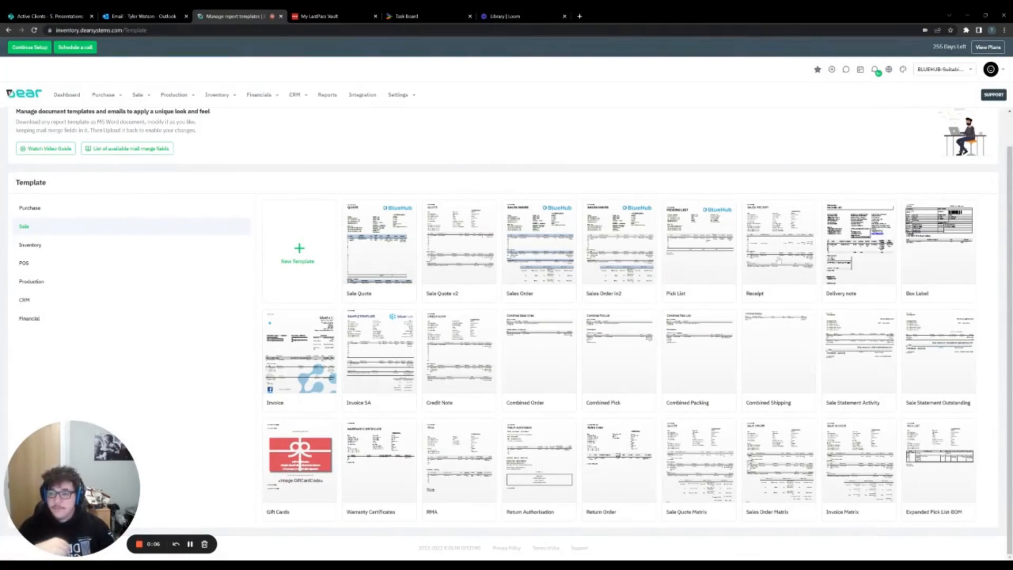
Step: In DEAR, upload the edited Word file as the Sale Quote v2 document template and save the template
left_click(456, 248)
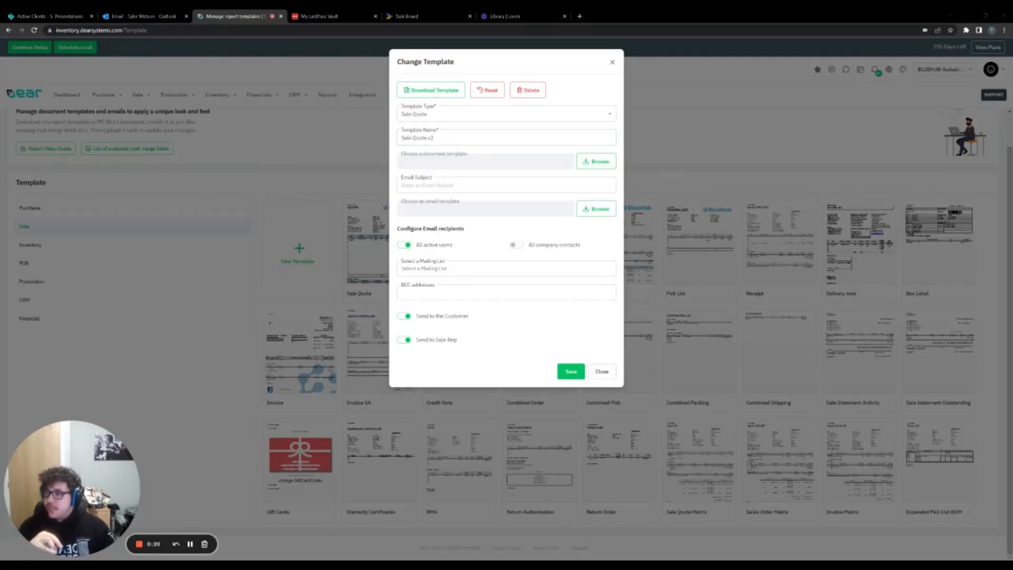
key("Return")
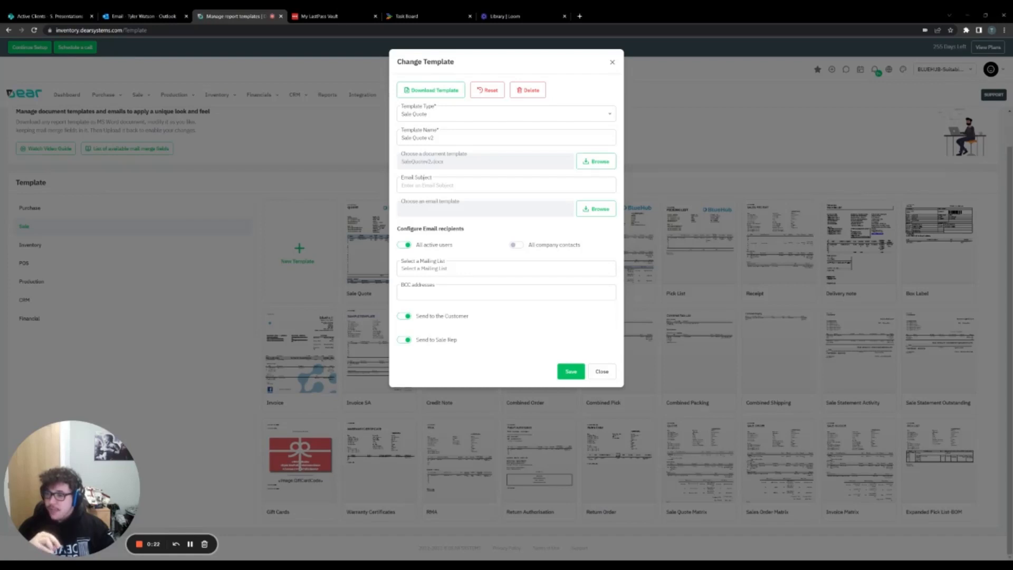
left_click(570, 371)
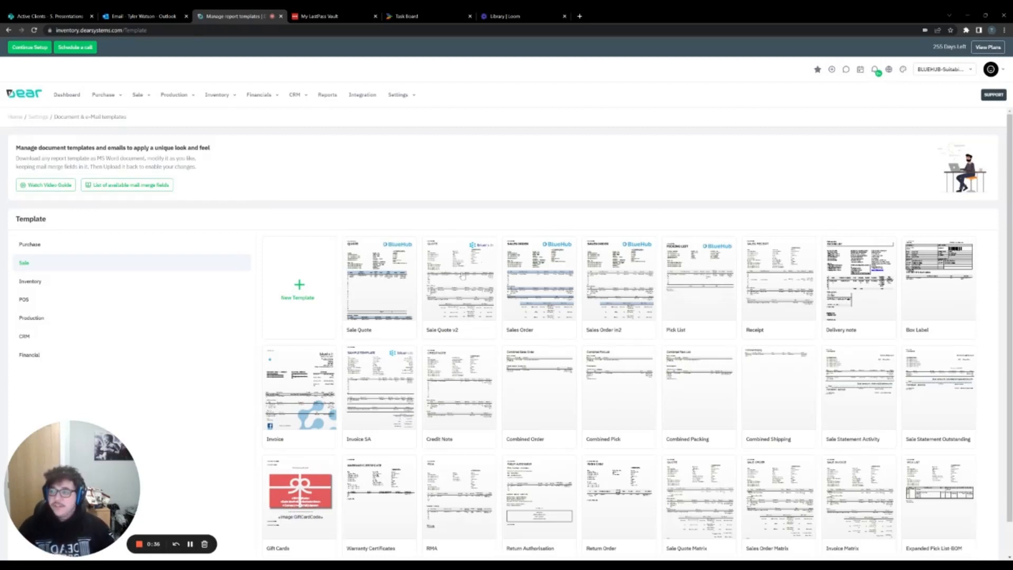
Step: Open the search list of existing sales in DEAR
left_click(138, 95)
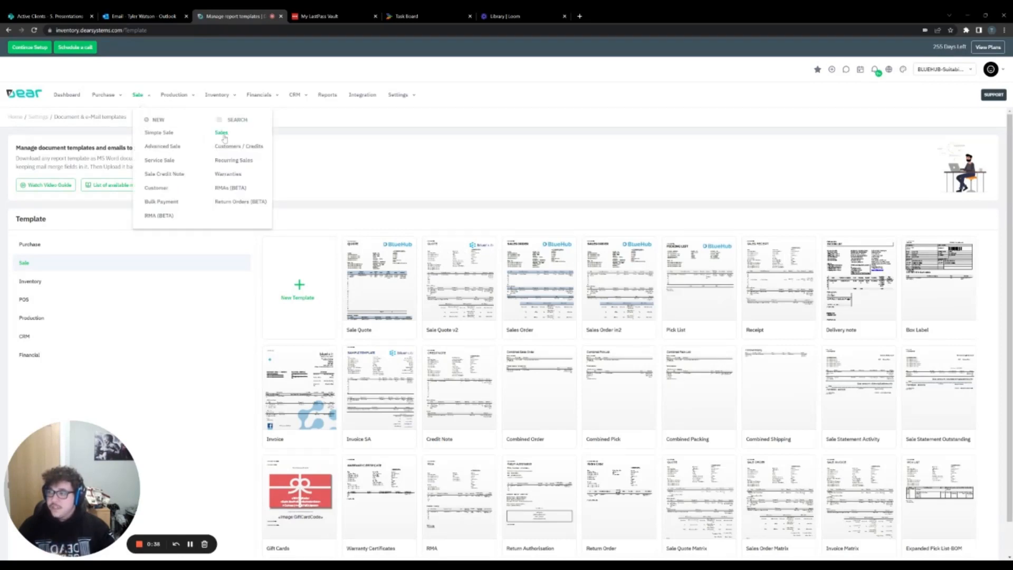
left_click(222, 133)
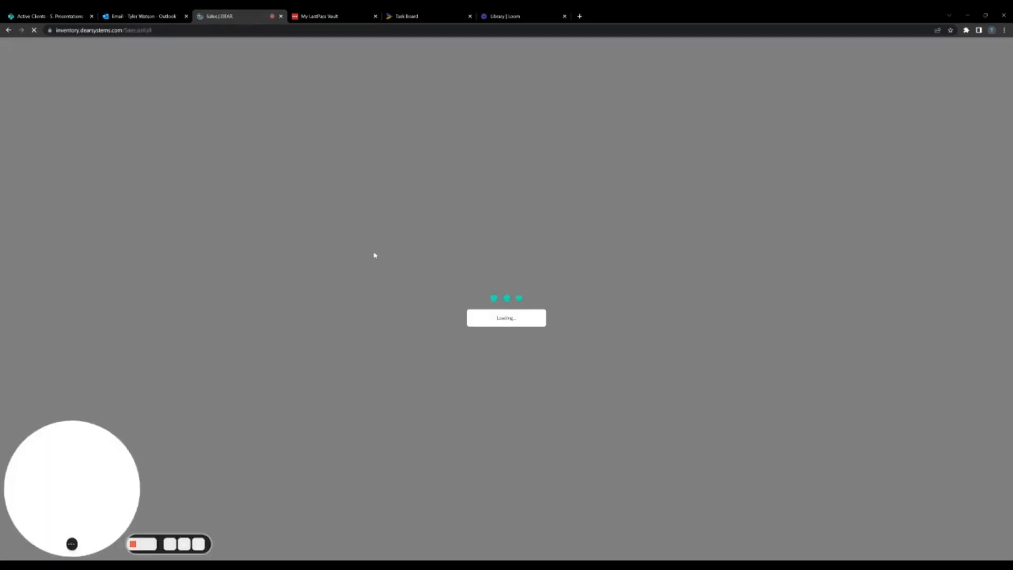